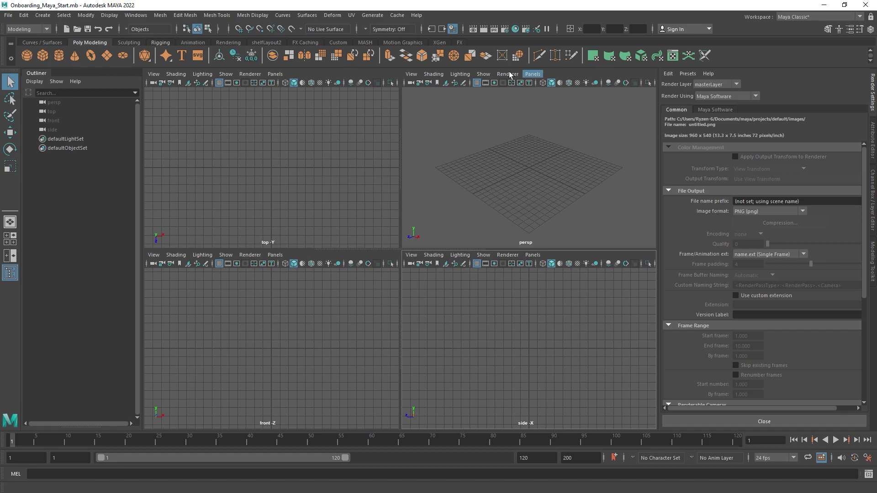
In the Plug-in Manager, load all vray plug-ins and set them to auto load.
{"action": "left_click", "coordinate": [139, 17]}
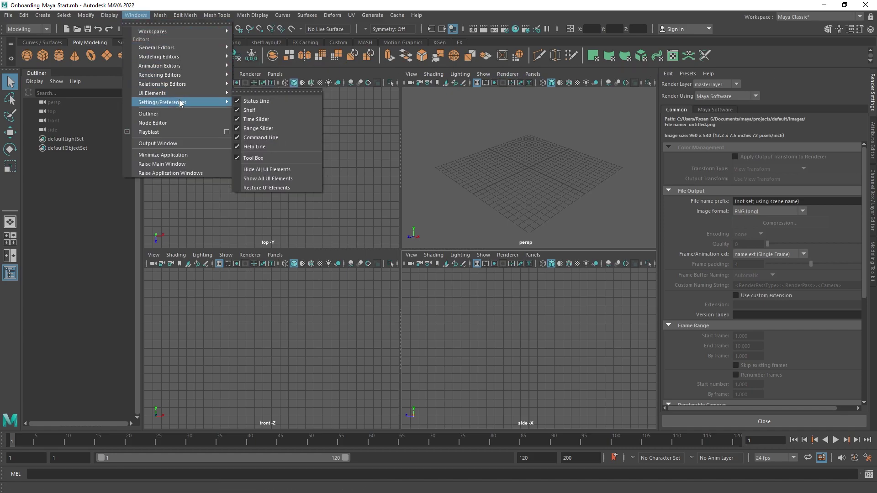
{"action": "mouse_move", "coordinate": [198, 103]}
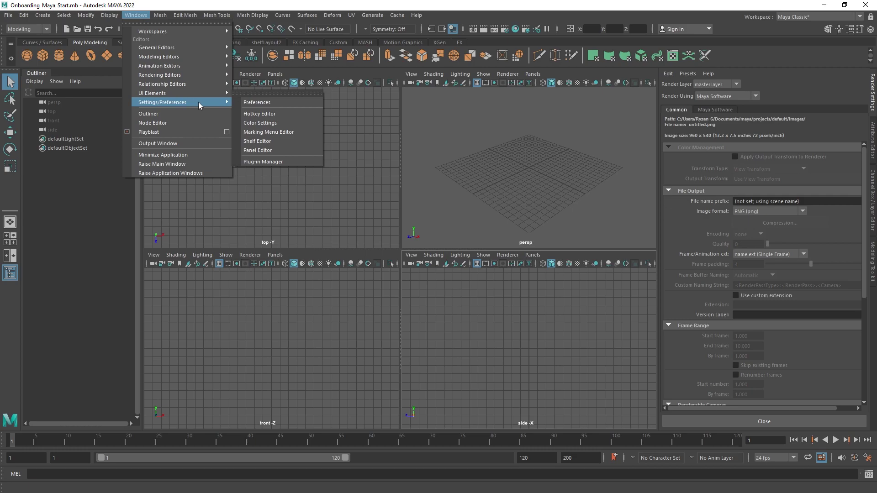
{"action": "left_click", "coordinate": [255, 162]}
{"action": "left_click", "coordinate": [258, 118]}
{"action": "type", "text": "vr"}
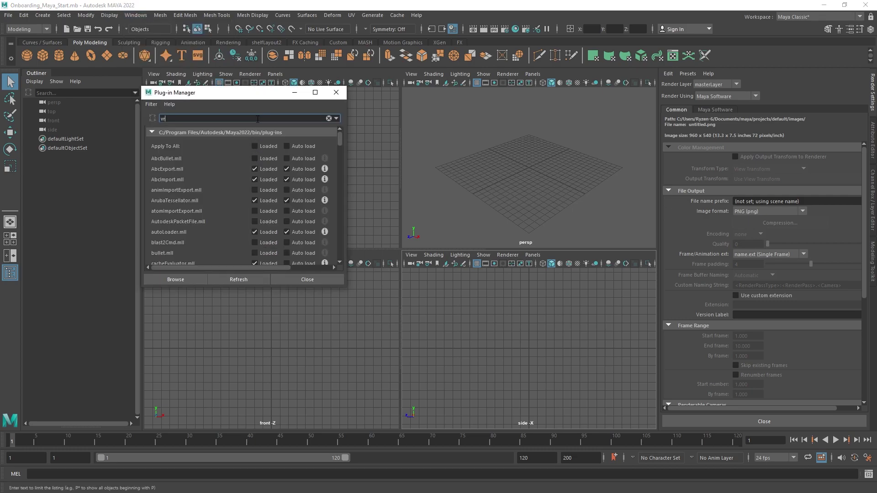
{"action": "type", "text": "ay"}
{"action": "key", "text": "Return"}
{"action": "left_click", "coordinate": [255, 146]}
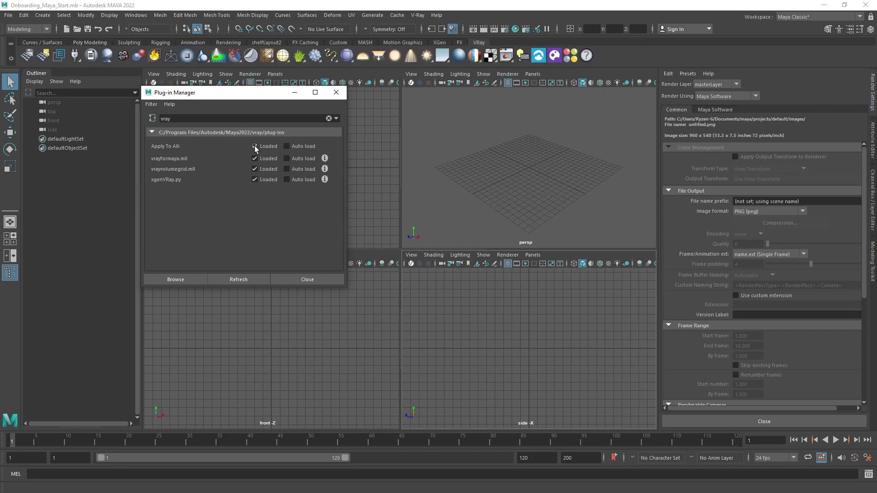
{"action": "left_click", "coordinate": [287, 147]}
{"action": "left_click", "coordinate": [292, 279]}
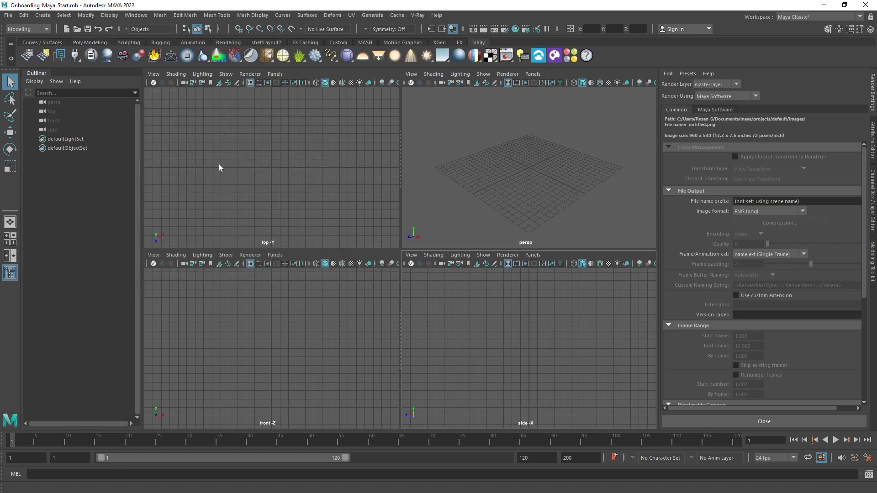
Set V-Ray as the preferred renderer in the Rendering preferences and save.
{"action": "left_click", "coordinate": [135, 15]}
{"action": "mouse_move", "coordinate": [209, 102]}
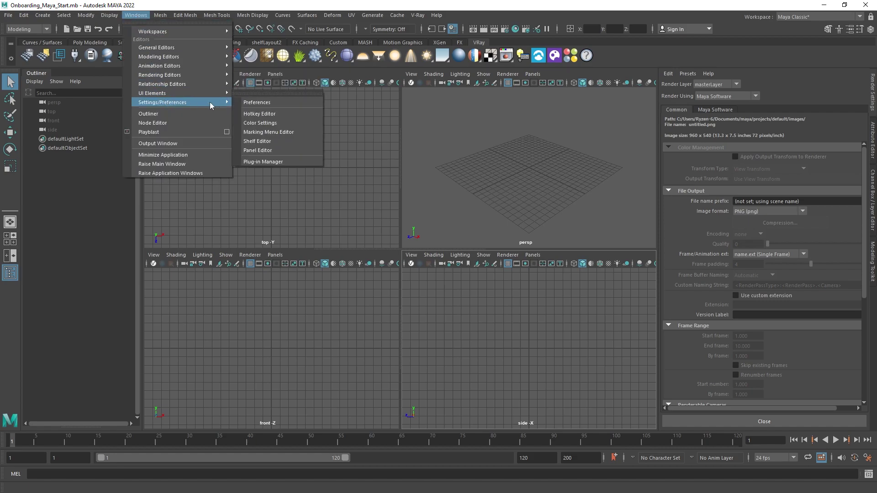
{"action": "left_click", "coordinate": [252, 101]}
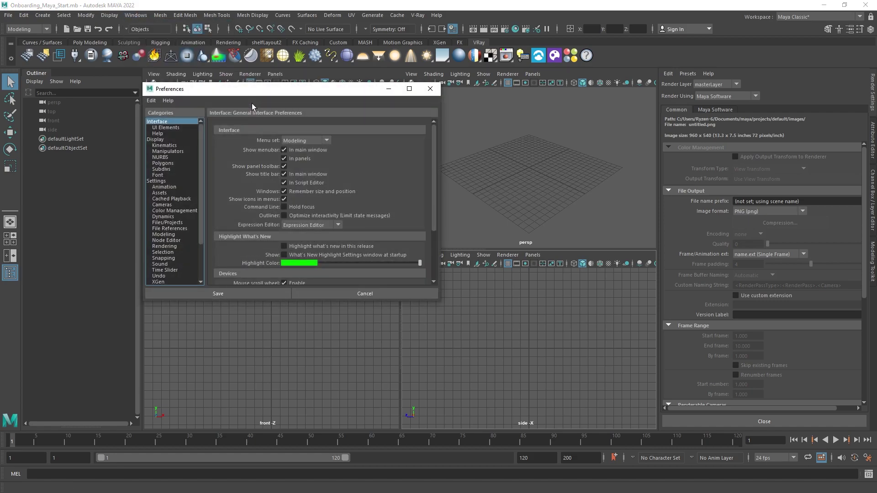
{"action": "left_click", "coordinate": [164, 247]}
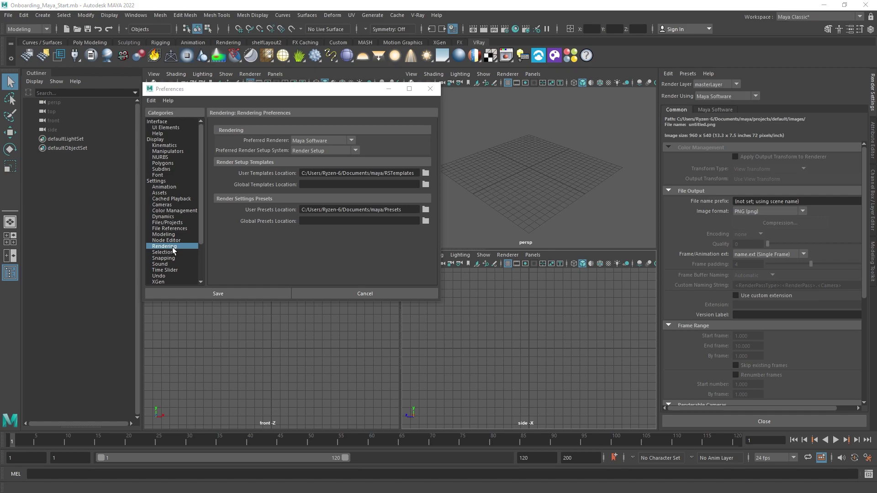
{"action": "left_click", "coordinate": [350, 140]}
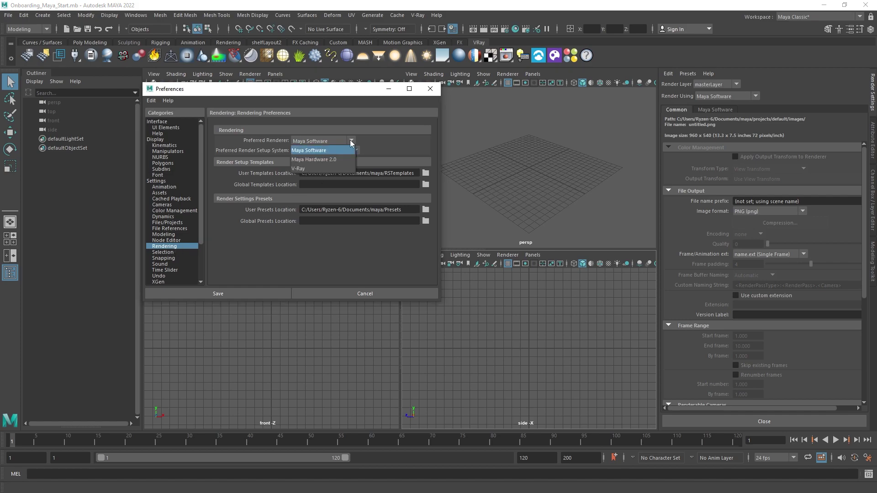
{"action": "left_click", "coordinate": [344, 168]}
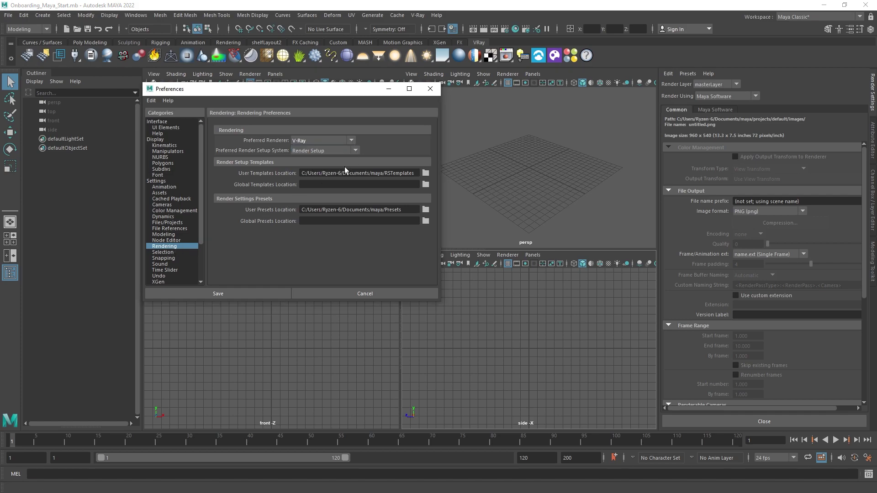
{"action": "left_click", "coordinate": [242, 295]}
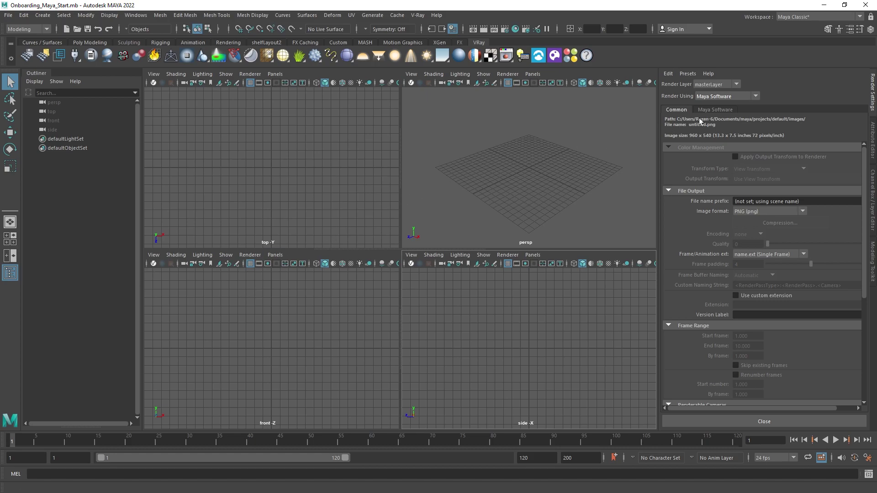
Render with V-Ray using the standard CPU engine at the HD 1080 resolution preset.
{"action": "left_click", "coordinate": [755, 97]}
{"action": "left_click", "coordinate": [748, 124]}
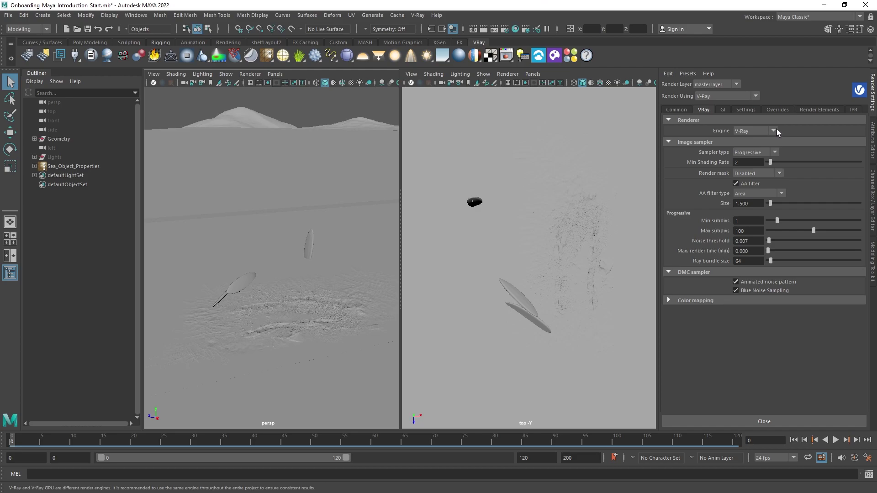
{"action": "left_click", "coordinate": [776, 130]}
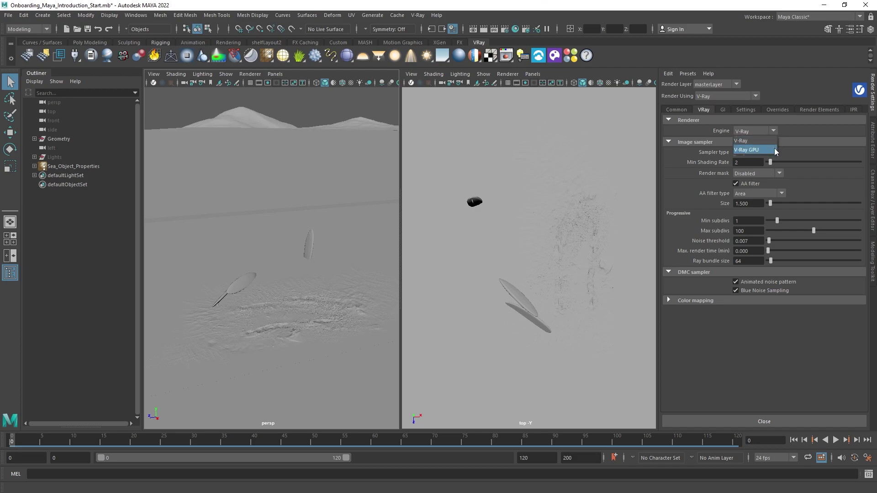
{"action": "left_click", "coordinate": [774, 141]}
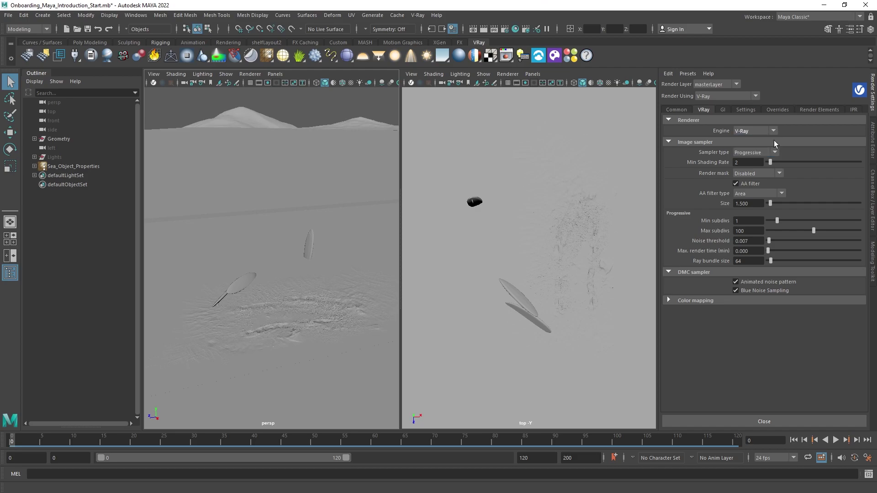
{"action": "left_click", "coordinate": [681, 110]}
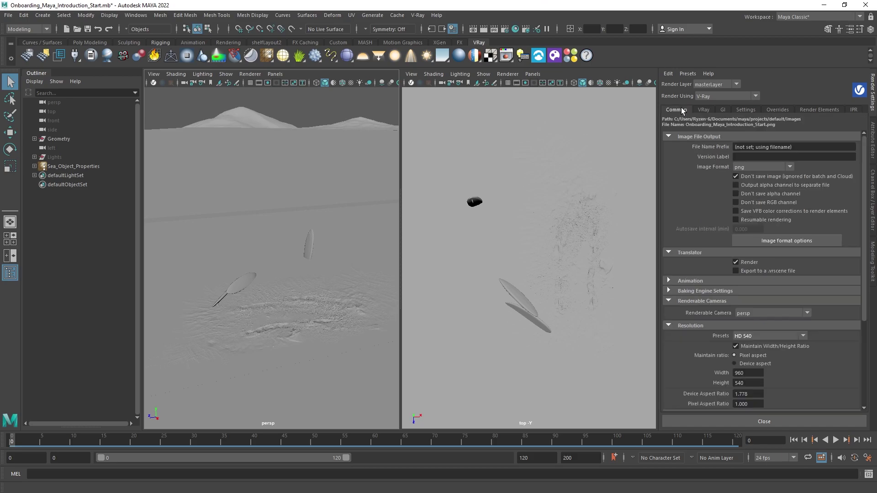
{"action": "left_click", "coordinate": [802, 336]}
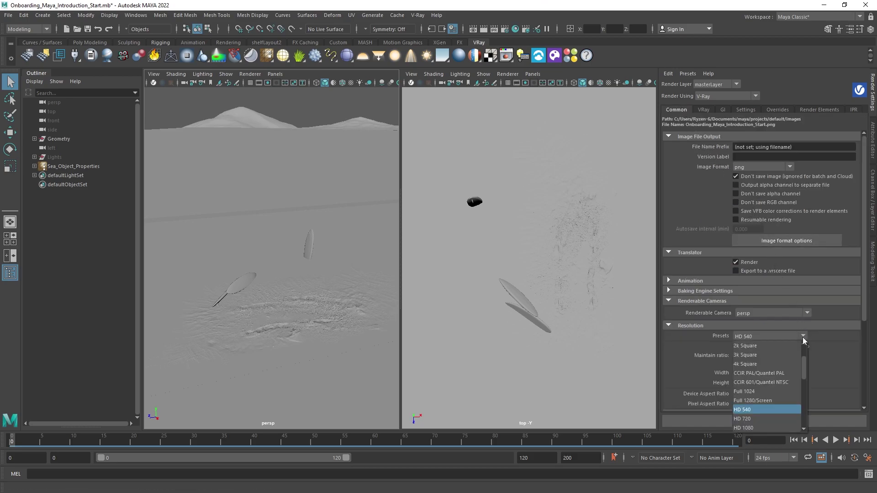
{"action": "left_click", "coordinate": [780, 427]}
Add a Denoiser render element and set its IPR engine to NVIDIA AI denoiser.
{"action": "left_click", "coordinate": [815, 110]}
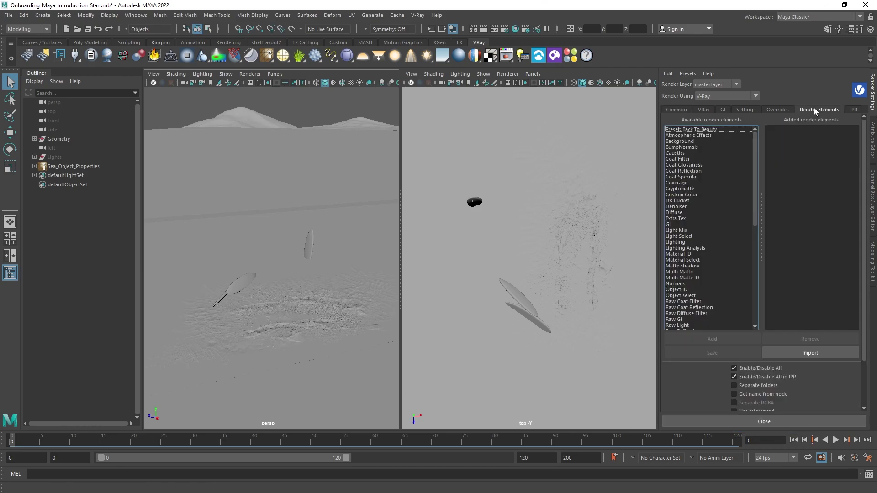
{"action": "left_click", "coordinate": [685, 207]}
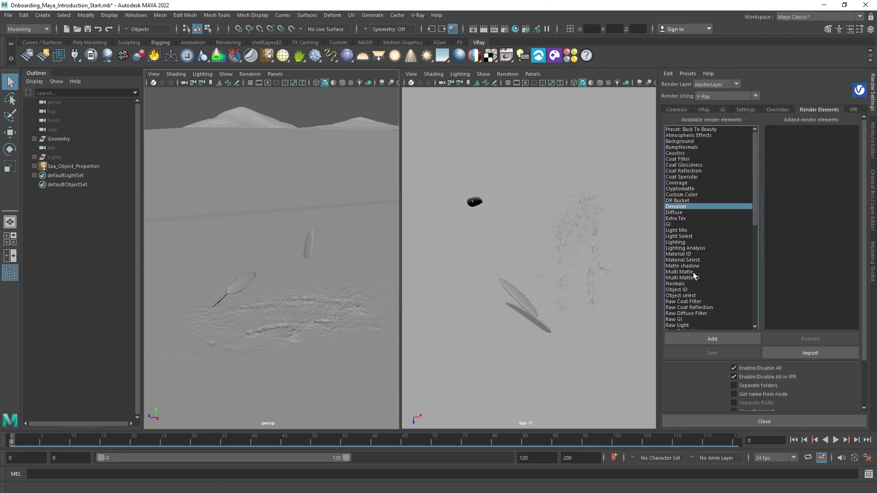
{"action": "left_click", "coordinate": [711, 339]}
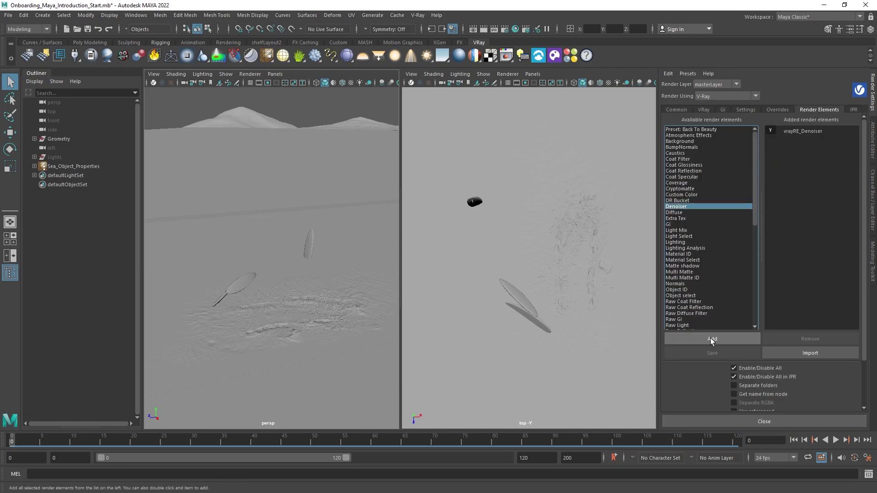
{"action": "left_click", "coordinate": [811, 135]}
{"action": "left_click", "coordinate": [872, 145]}
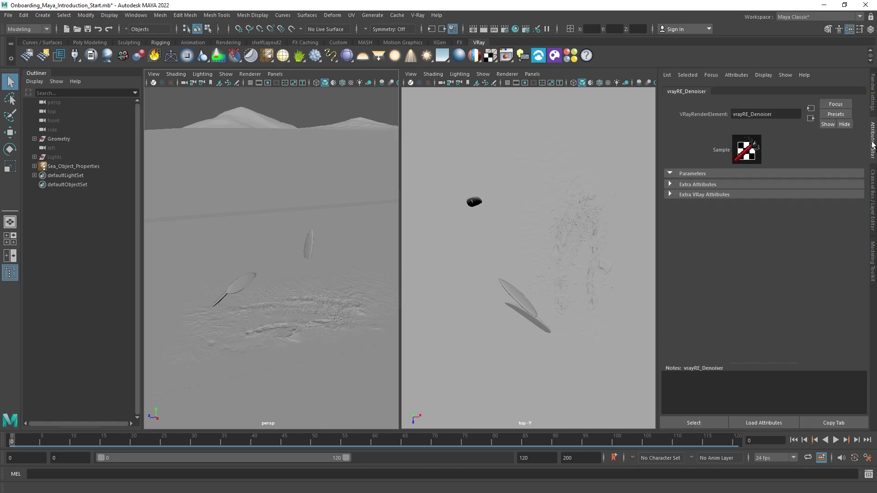
{"action": "left_click", "coordinate": [821, 195]}
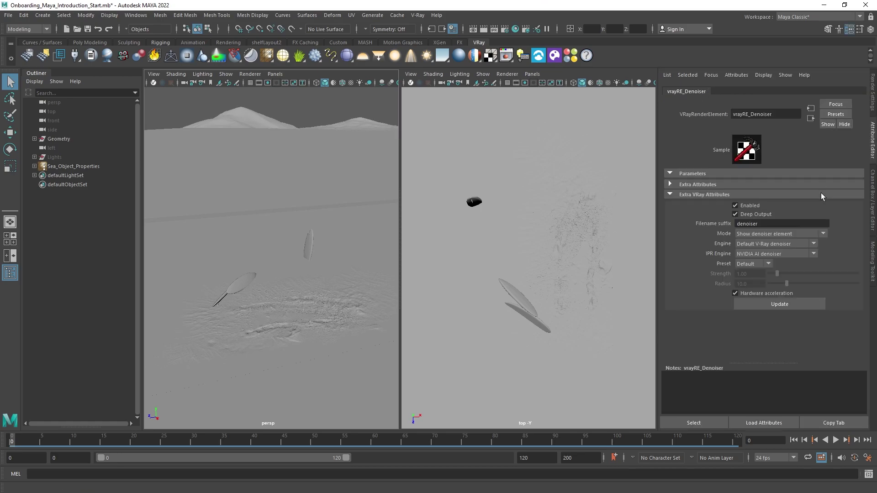
{"action": "left_click", "coordinate": [814, 254]}
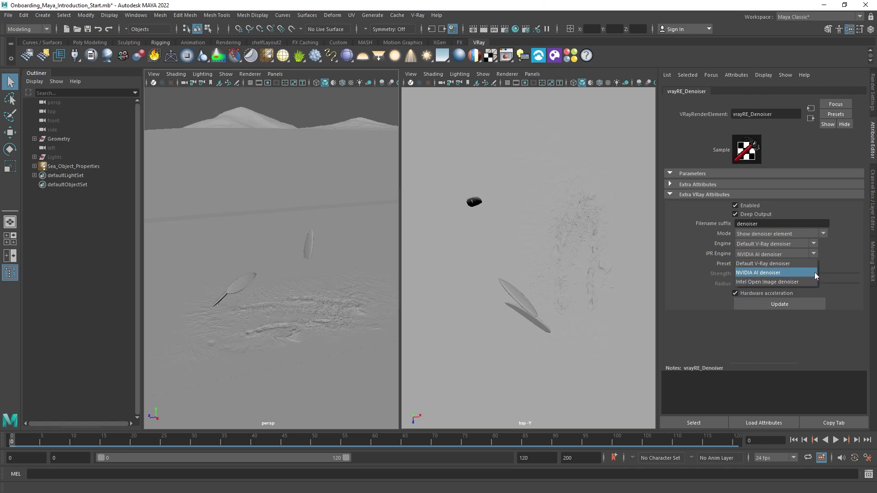
{"action": "left_click", "coordinate": [815, 273]}
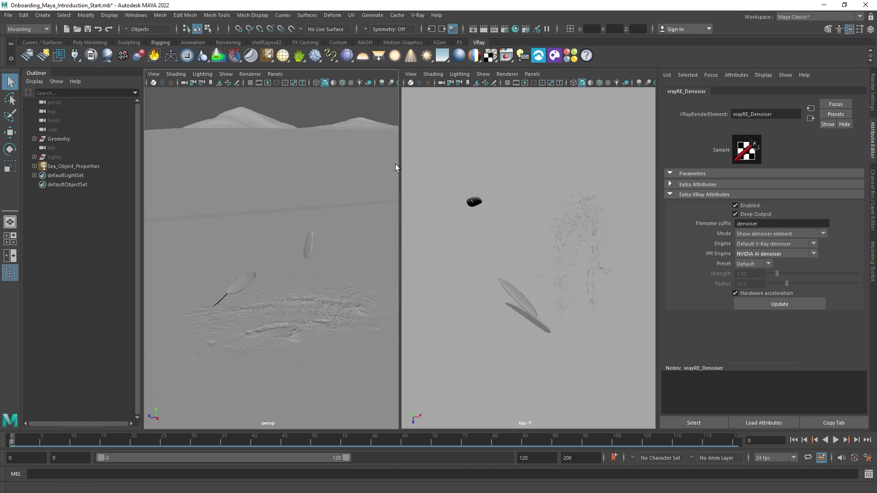
{"action": "left_click", "coordinate": [303, 118]}
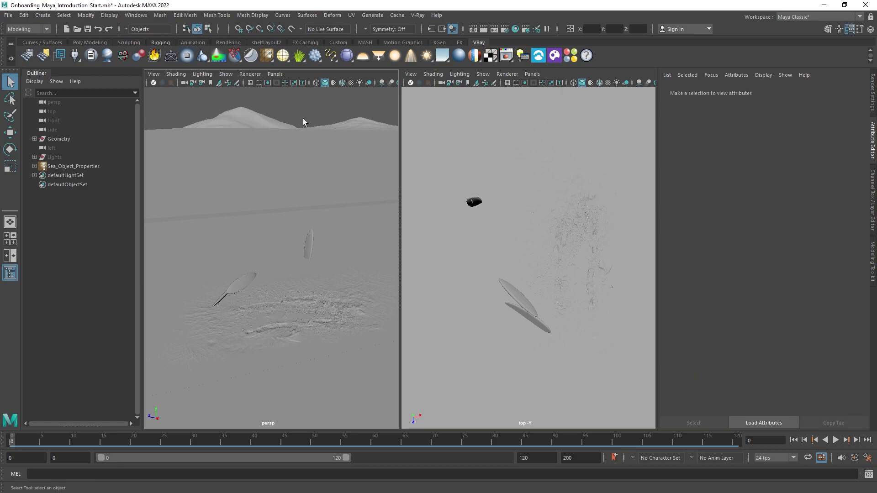
Create a camera from the tilted perspective view and rename it Render_Camera.
{"action": "key", "text": "space"}
{"action": "left_click_drag", "start_coordinate": [303, 119], "coordinate": [400, 331], "text": "alt"}
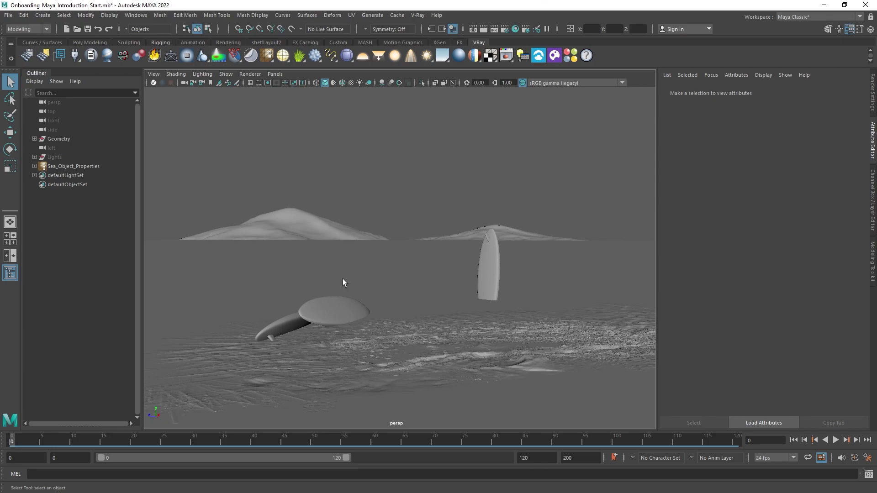
{"action": "left_click", "coordinate": [154, 74]}
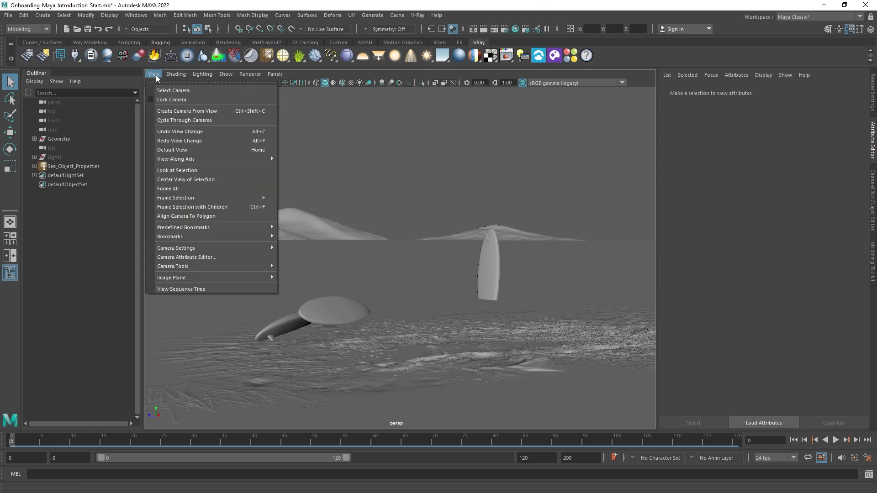
{"action": "left_click", "coordinate": [177, 112]}
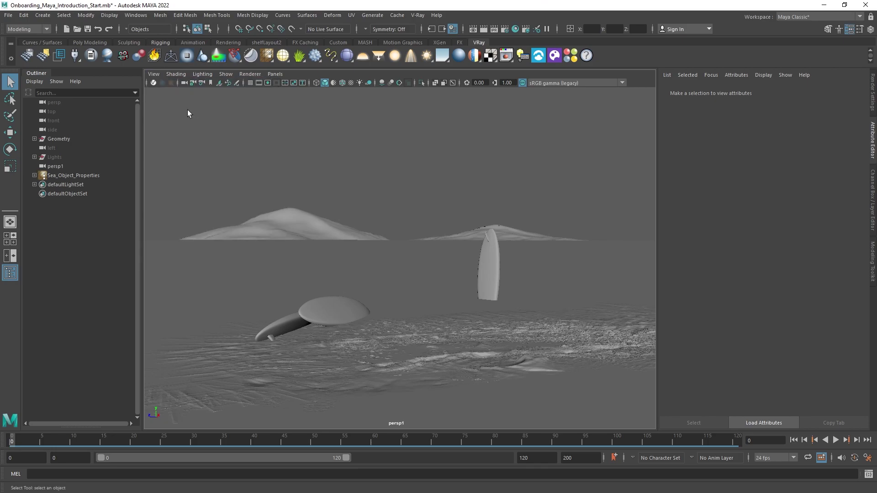
{"action": "left_click", "coordinate": [267, 83]}
{"action": "left_click", "coordinate": [77, 168]}
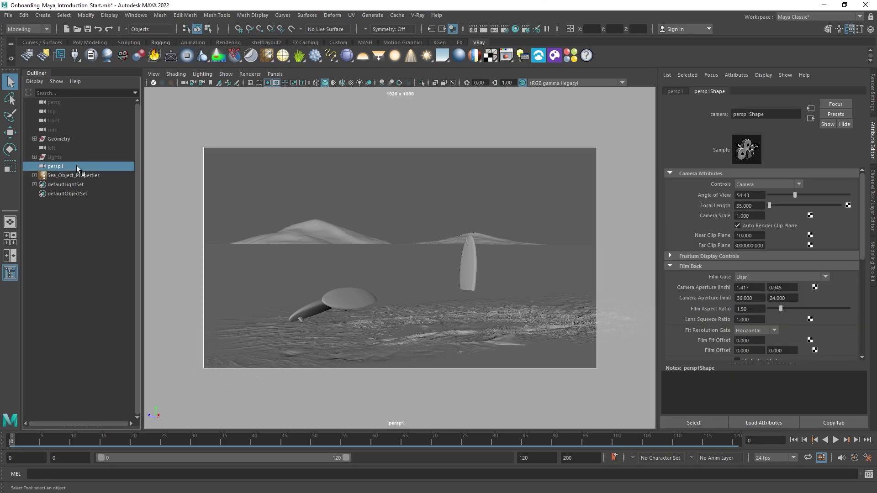
{"action": "double_click", "coordinate": [76, 165]}
{"action": "type", "text": "Render_Camera"}
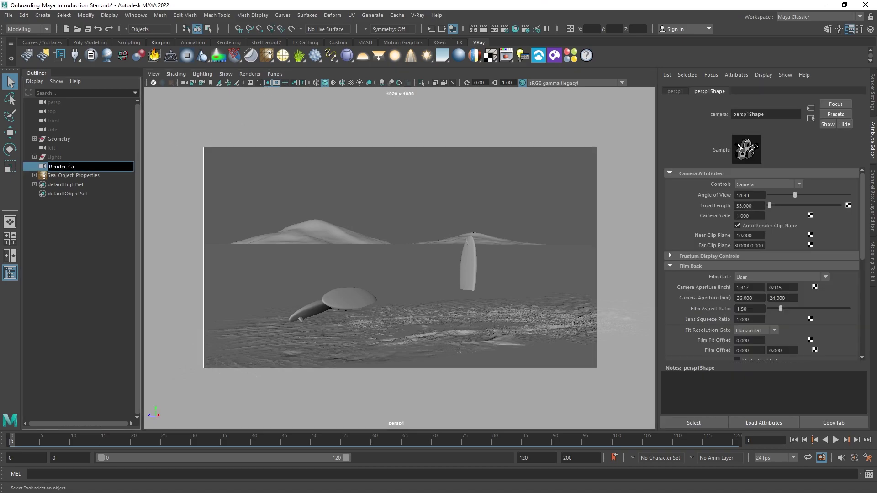
{"action": "key", "text": "Return"}
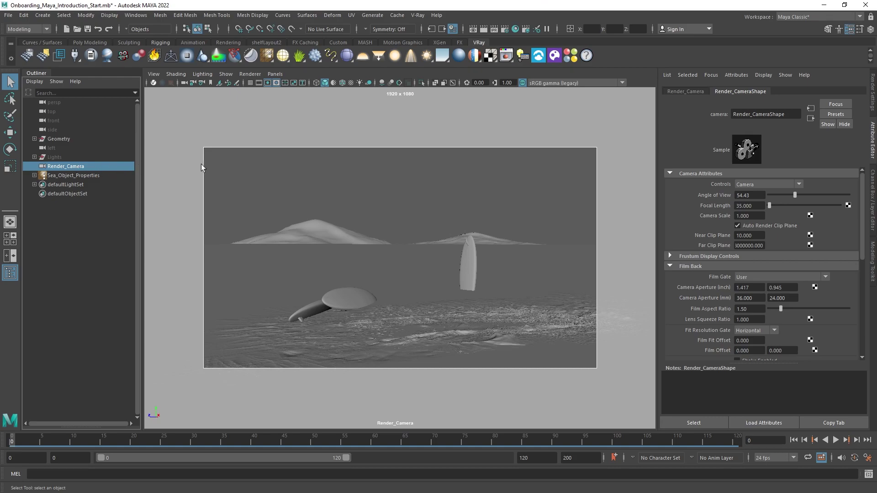
Add V-Ray physical camera attributes with a specified FOV of 45, then restore two views.
{"action": "left_click", "coordinate": [739, 76]}
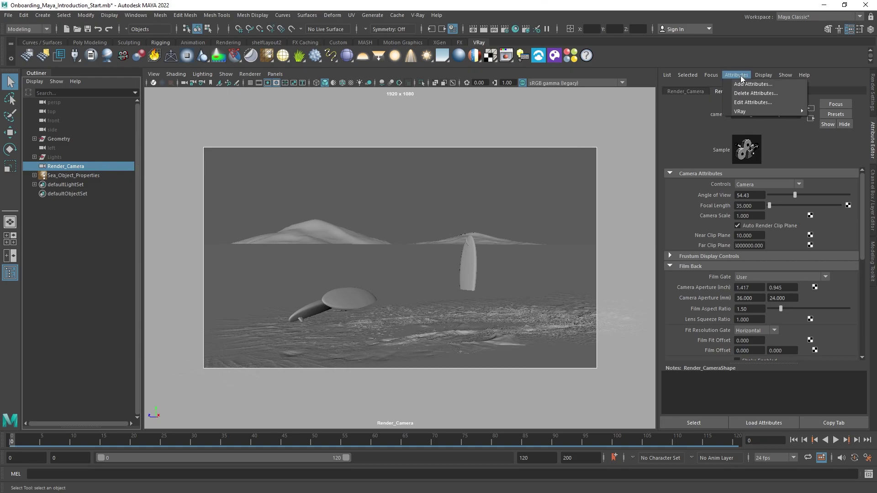
{"action": "mouse_move", "coordinate": [743, 112]}
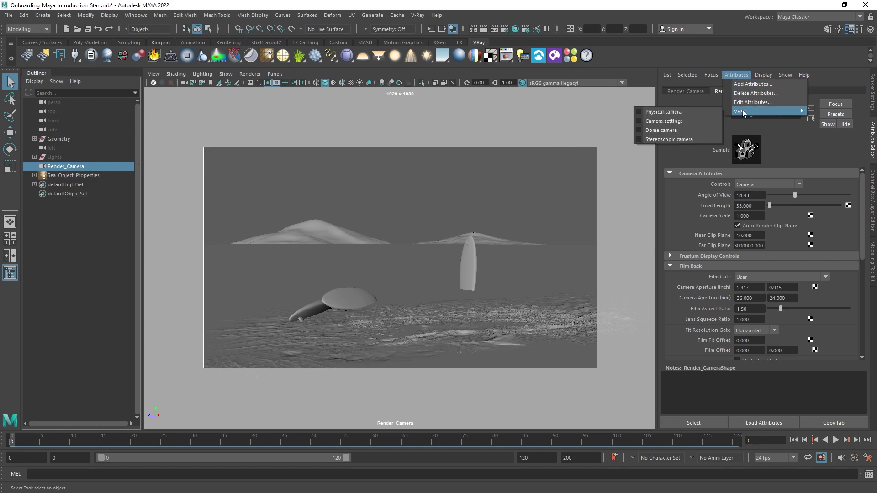
{"action": "left_click", "coordinate": [708, 114]}
{"action": "scroll", "coordinate": [796, 356], "scroll_direction": "down", "scroll_amount": 10}
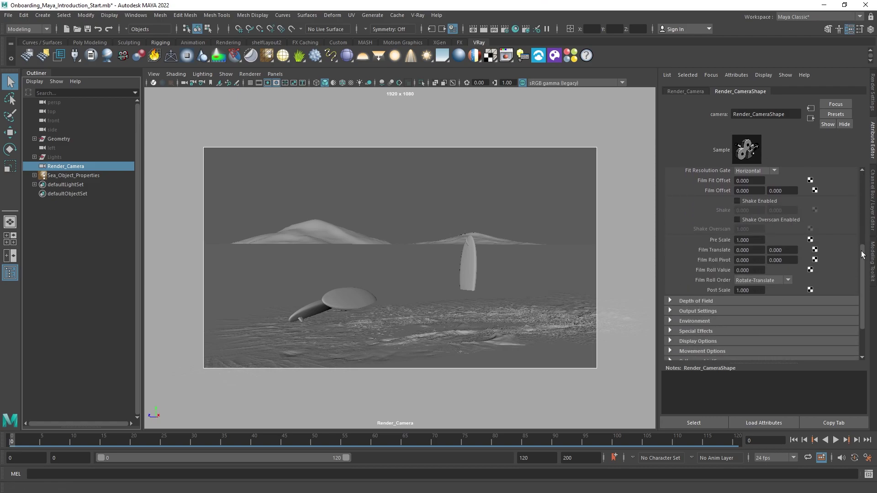
{"action": "left_click", "coordinate": [796, 357]}
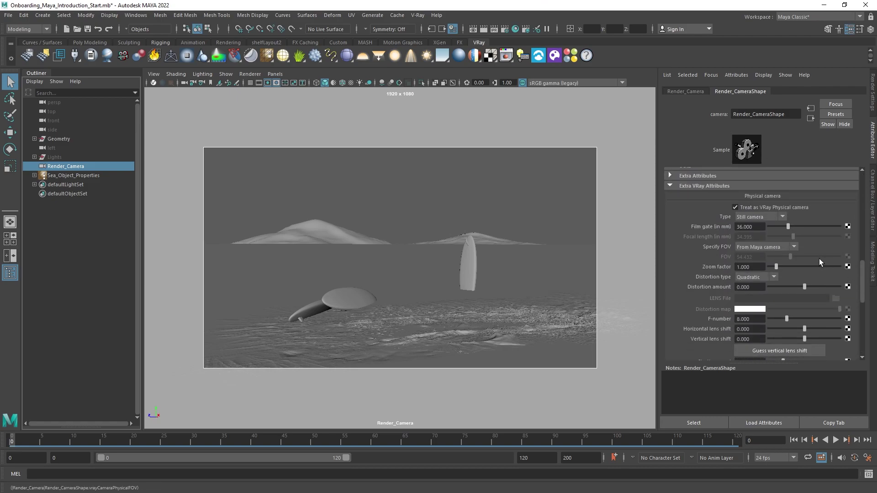
{"action": "left_click", "coordinate": [791, 249]}
{"action": "left_click", "coordinate": [790, 266]}
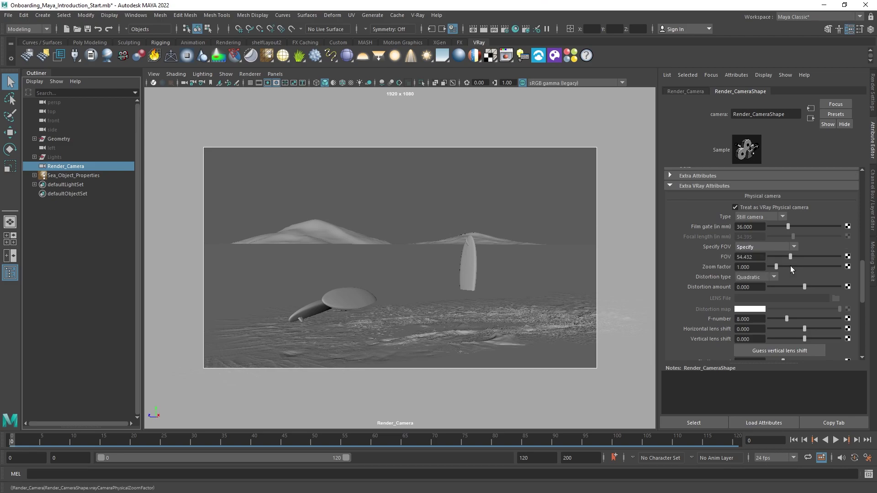
{"action": "left_click", "coordinate": [760, 257]}
{"action": "type", "text": "45"}
{"action": "key", "text": "Return"}
{"action": "left_click", "coordinate": [576, 212]}
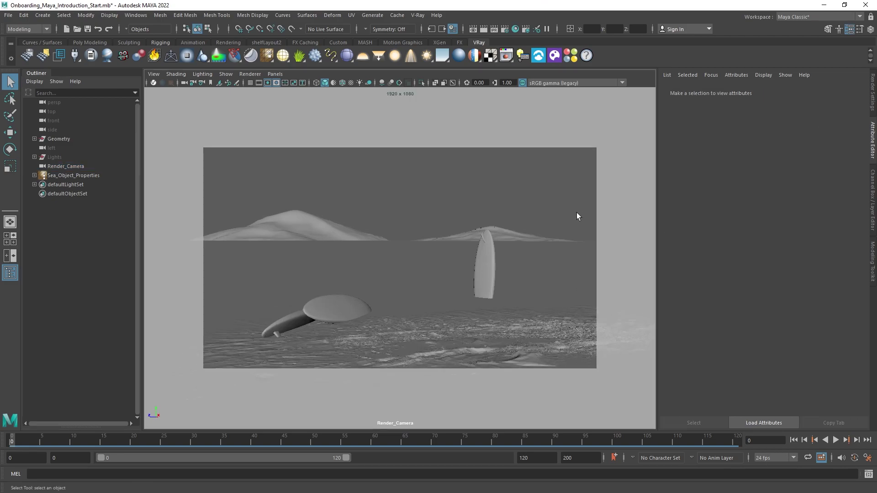
{"action": "key", "text": "space"}
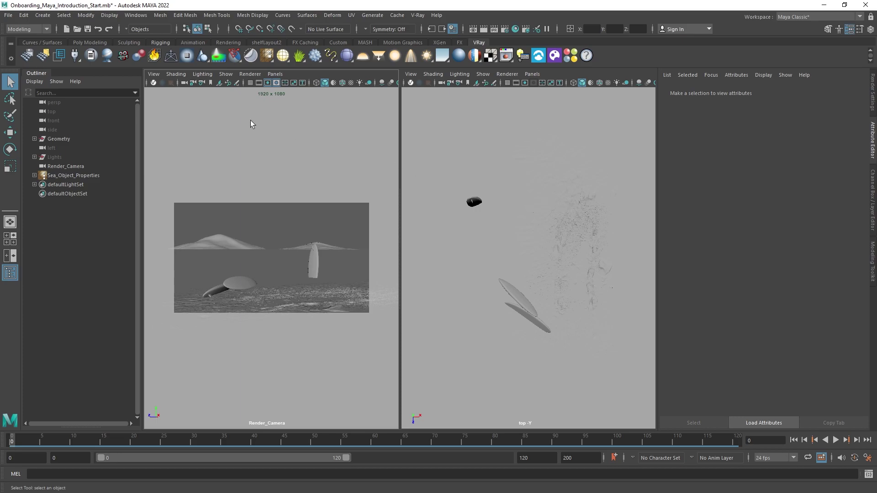
Start V-Ray IPR in the Render_Camera view and show the Render Settings Overrides tab.
{"action": "left_click", "coordinate": [154, 83]}
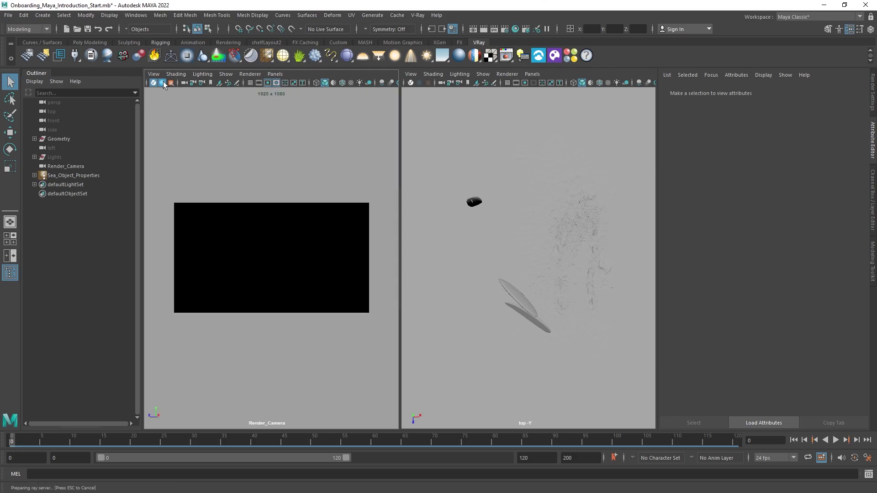
{"action": "left_click", "coordinate": [872, 104]}
{"action": "left_click", "coordinate": [780, 111]}
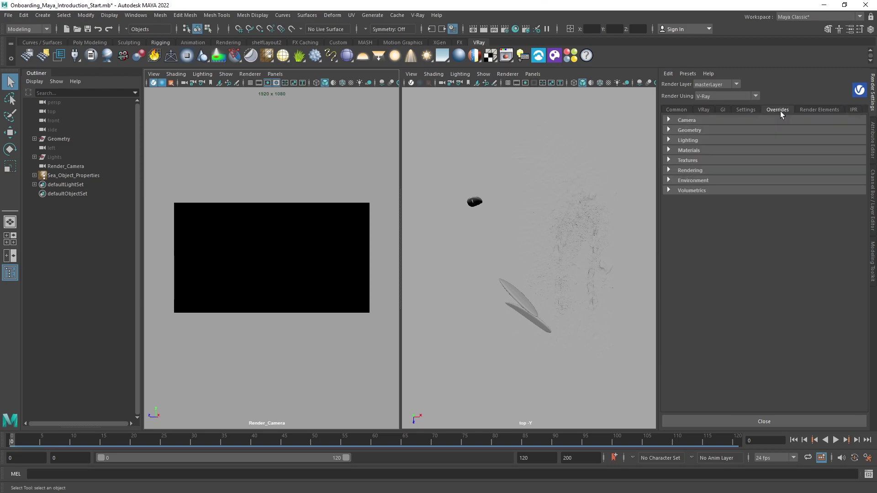
Create a V-Ray sun and a V-Ray sky from the Environment overrides.
{"action": "left_click", "coordinate": [719, 179]}
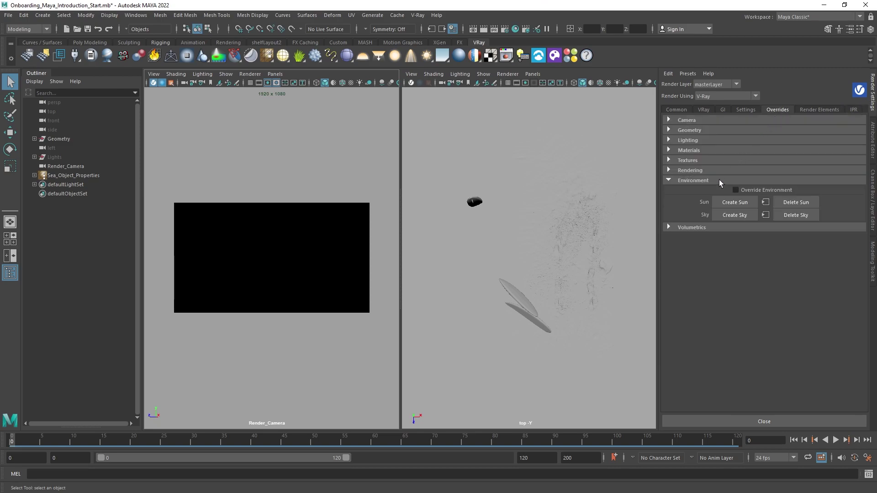
{"action": "left_click", "coordinate": [731, 201]}
{"action": "left_click", "coordinate": [873, 96]}
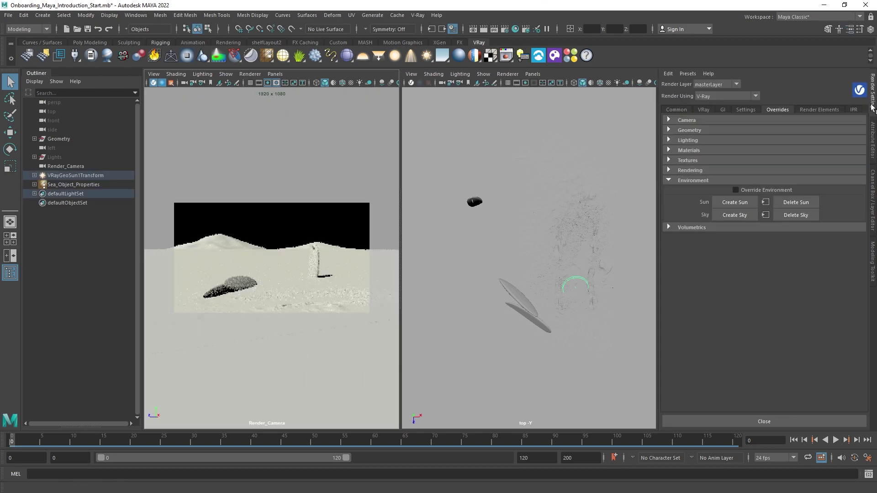
{"action": "left_click", "coordinate": [735, 214]}
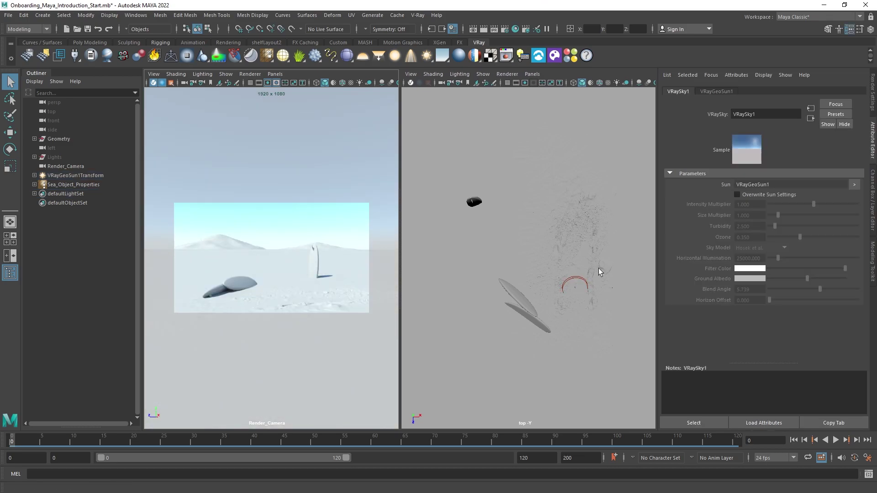
Move the sun higher and across the top view to relight the beach.
{"action": "left_click", "coordinate": [574, 282]}
{"action": "key", "text": "w"}
{"action": "left_click_drag", "start_coordinate": [611, 325], "coordinate": [651, 337]}
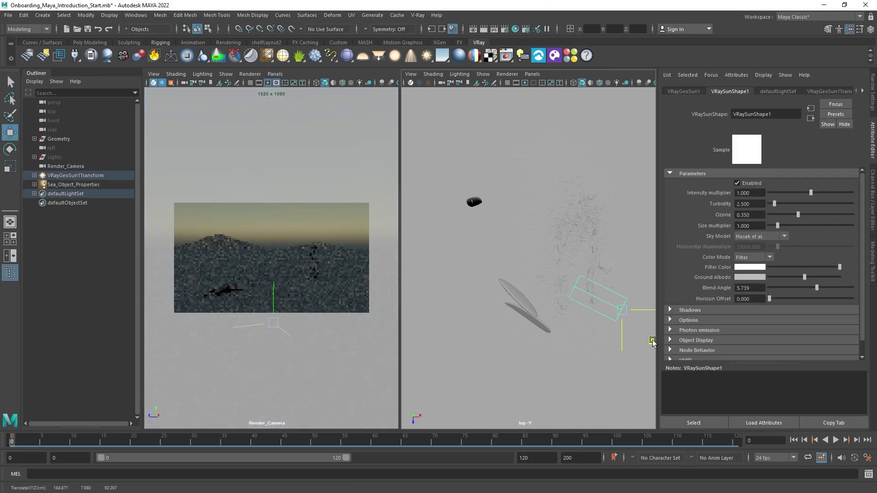
{"action": "left_click_drag", "start_coordinate": [276, 292], "coordinate": [280, 254]}
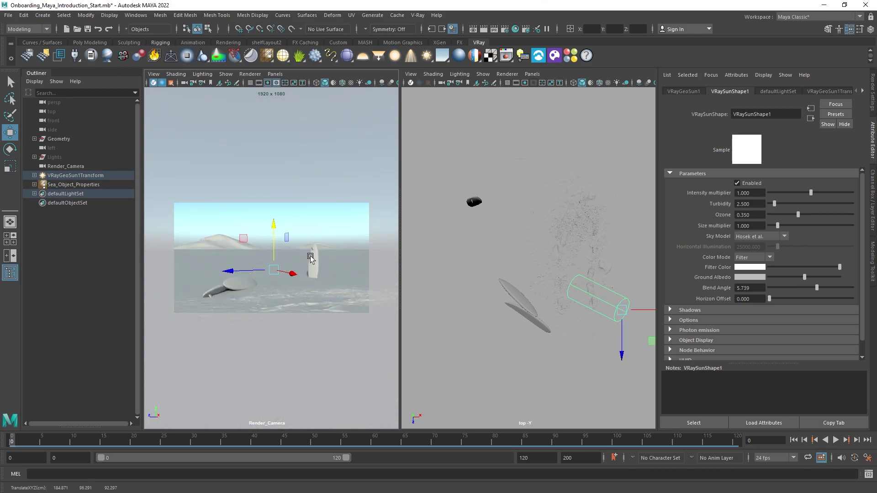
{"action": "left_click_drag", "start_coordinate": [653, 343], "coordinate": [651, 362]}
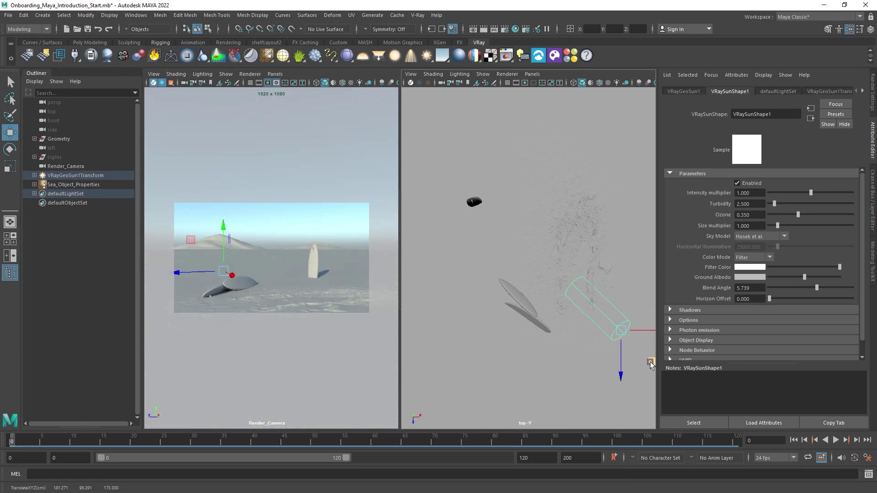
{"action": "left_click", "coordinate": [648, 362]}
Set Render_Camera's exposure correction to Exposure Value and raise it to about 14.25.
{"action": "left_click", "coordinate": [69, 165]}
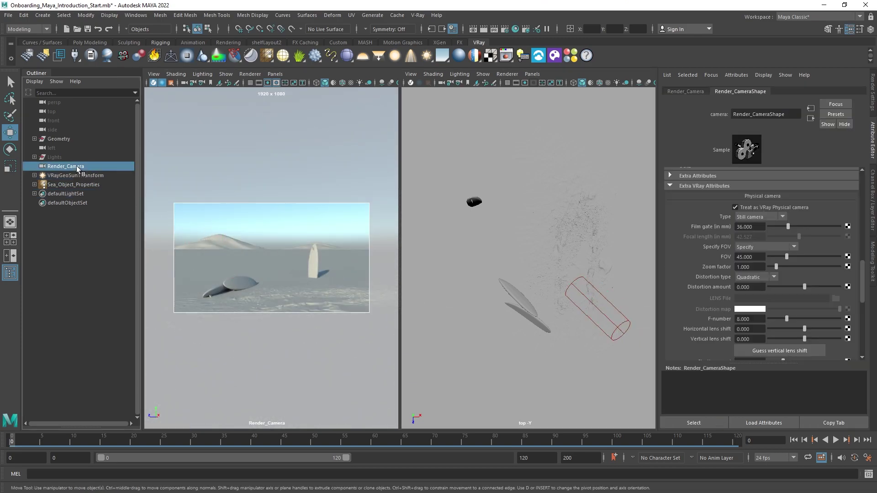
{"action": "key", "text": "space"}
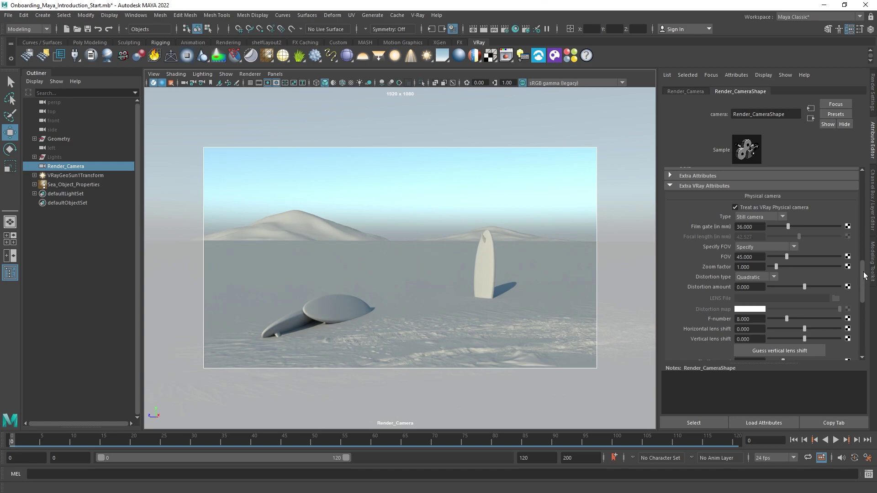
{"action": "left_click_drag", "start_coordinate": [864, 274], "coordinate": [872, 309]}
{"action": "left_click", "coordinate": [792, 261]}
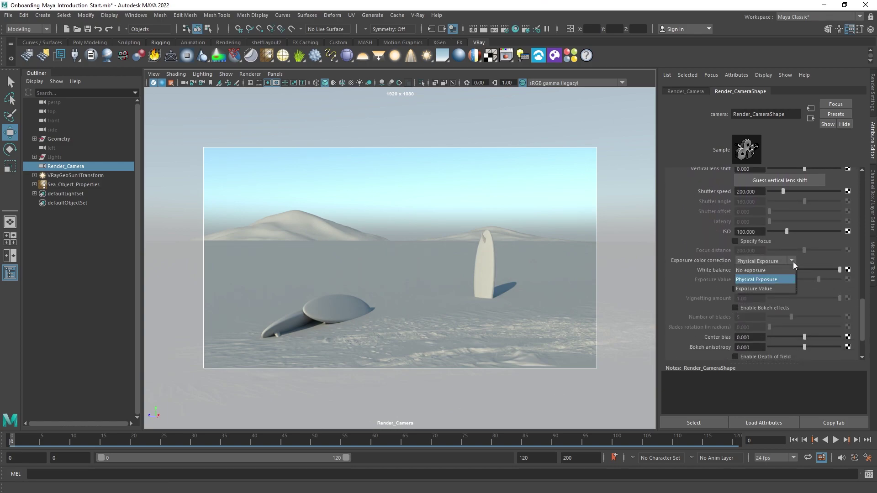
{"action": "left_click", "coordinate": [792, 288]}
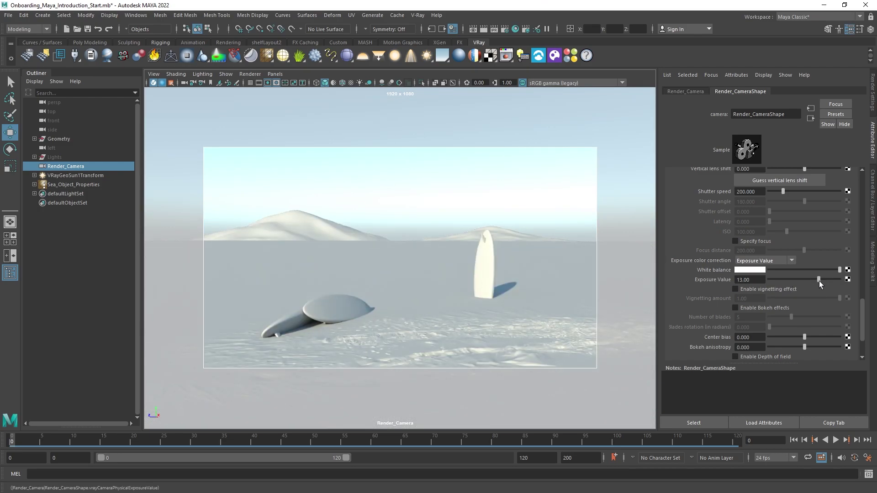
{"action": "left_click_drag", "start_coordinate": [818, 280], "coordinate": [821, 280]}
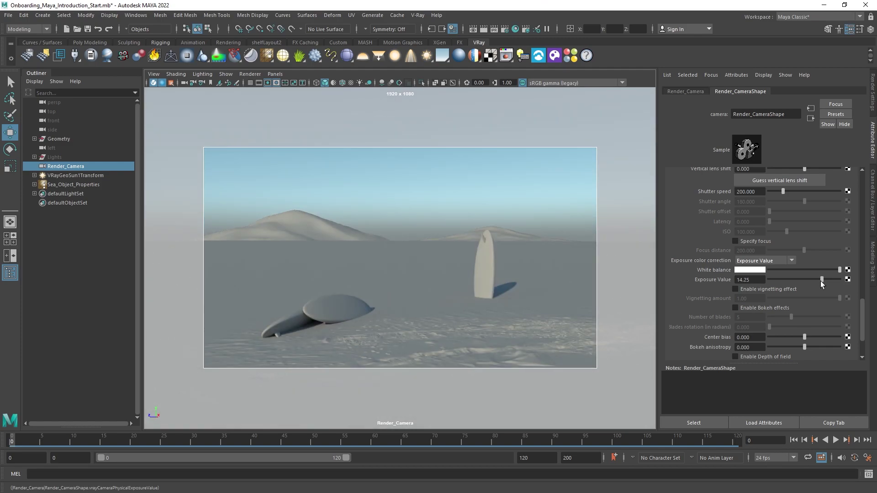
{"action": "key", "text": "Escape"}
Place Palm Tree 85-03 from Chaos Cosmos 3D Models > Vegetation > Trees.
{"action": "left_click", "coordinate": [554, 55]}
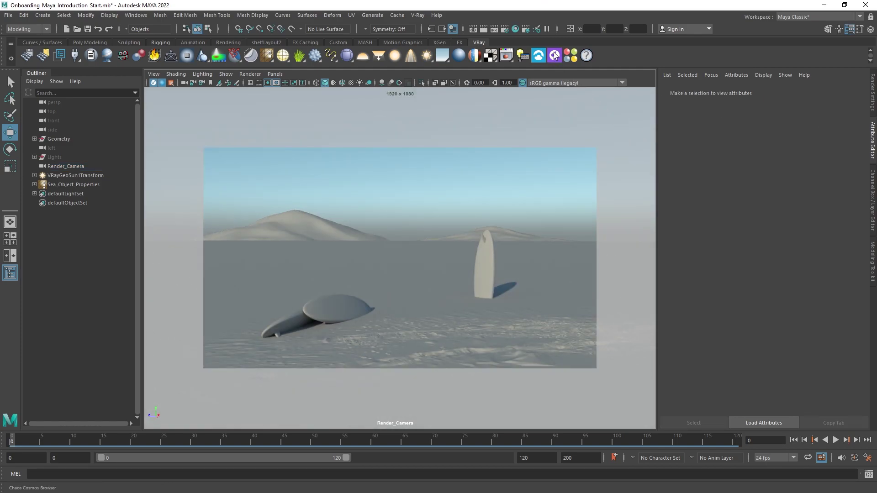
{"action": "left_click", "coordinate": [203, 103]}
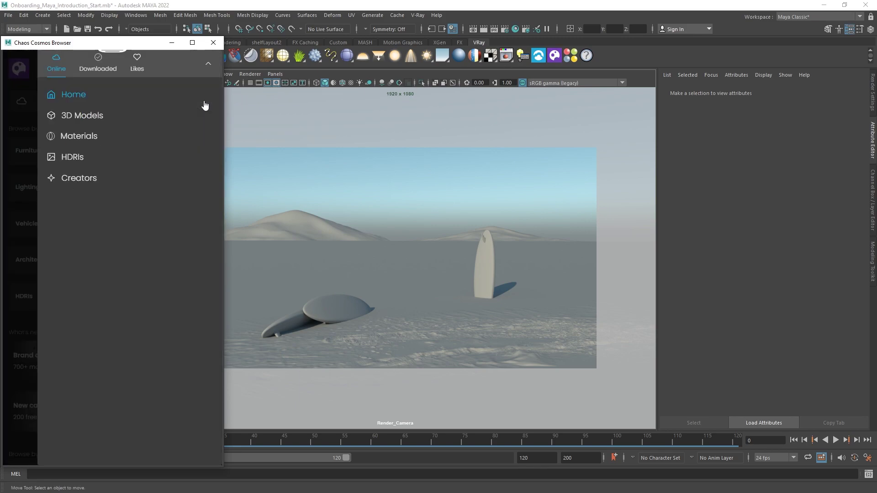
{"action": "left_click", "coordinate": [171, 116]}
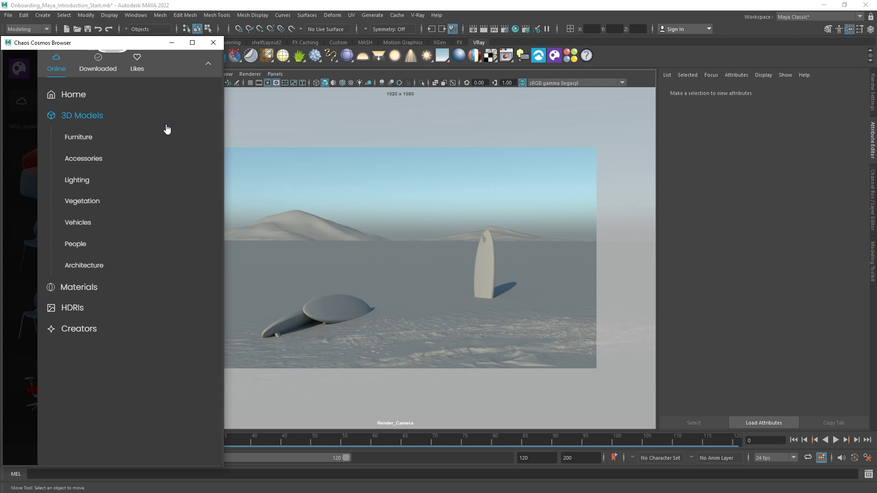
{"action": "left_click", "coordinate": [150, 202]}
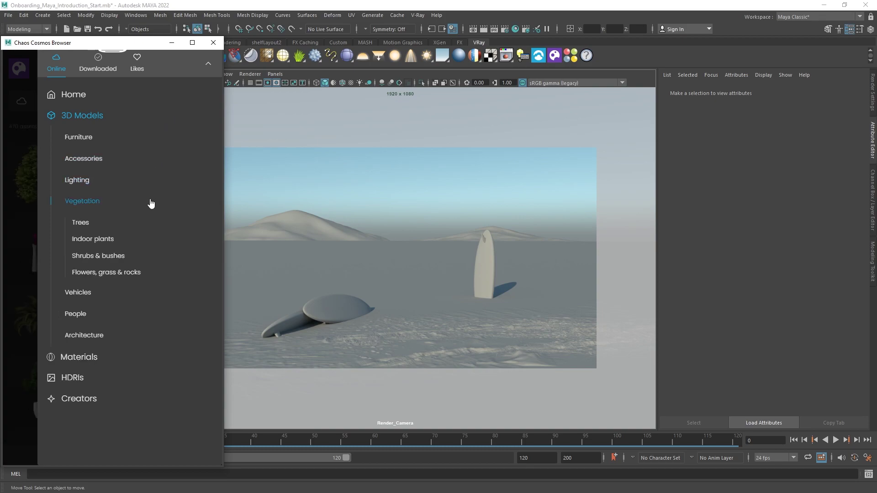
{"action": "left_click", "coordinate": [149, 222]}
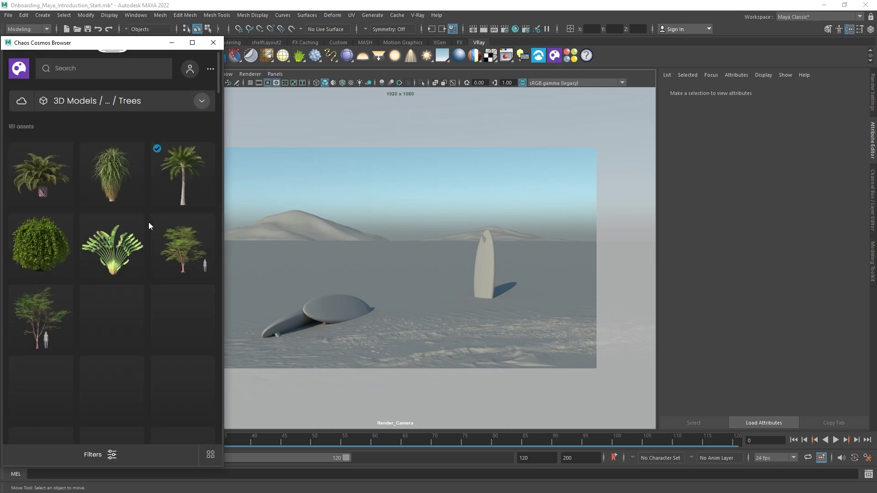
{"action": "left_click_drag", "start_coordinate": [180, 187], "coordinate": [574, 291]}
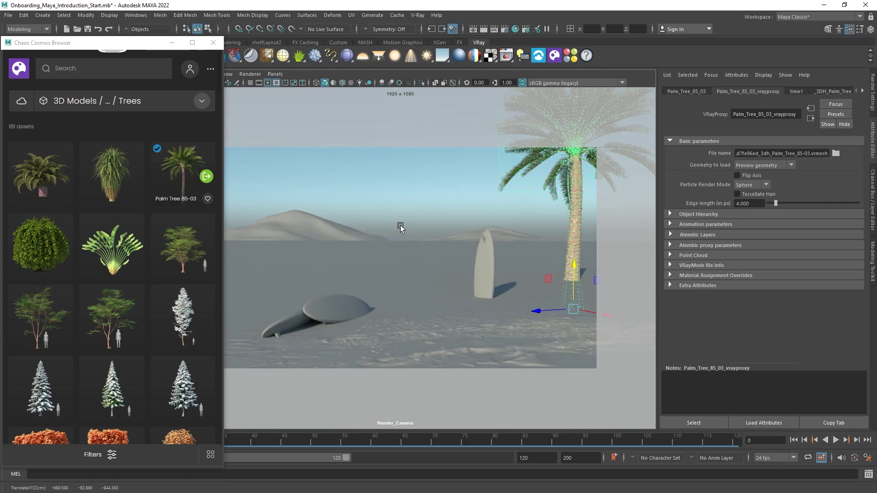
Place the Van RV 001 camper from Chaos Cosmos Vehicles > Vans.
{"action": "left_click", "coordinate": [203, 101]}
{"action": "left_click", "coordinate": [91, 295]}
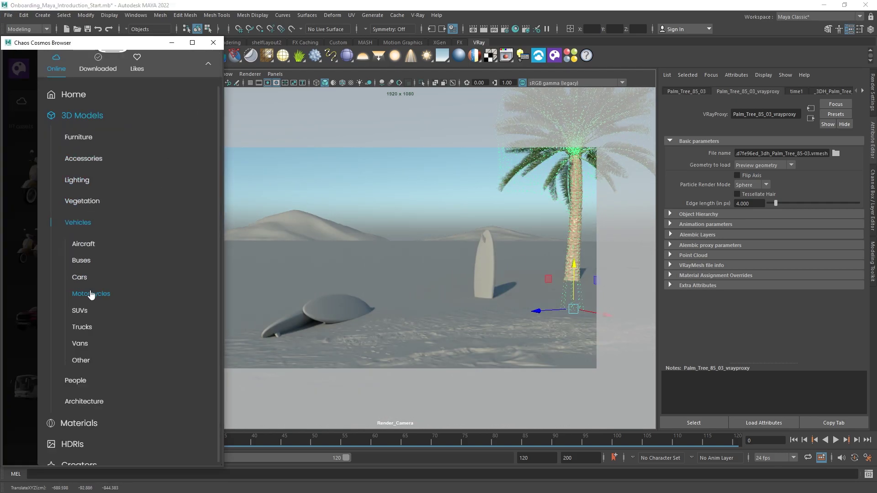
{"action": "left_click", "coordinate": [76, 341]}
{"action": "left_click_drag", "start_coordinate": [50, 320], "coordinate": [654, 297]}
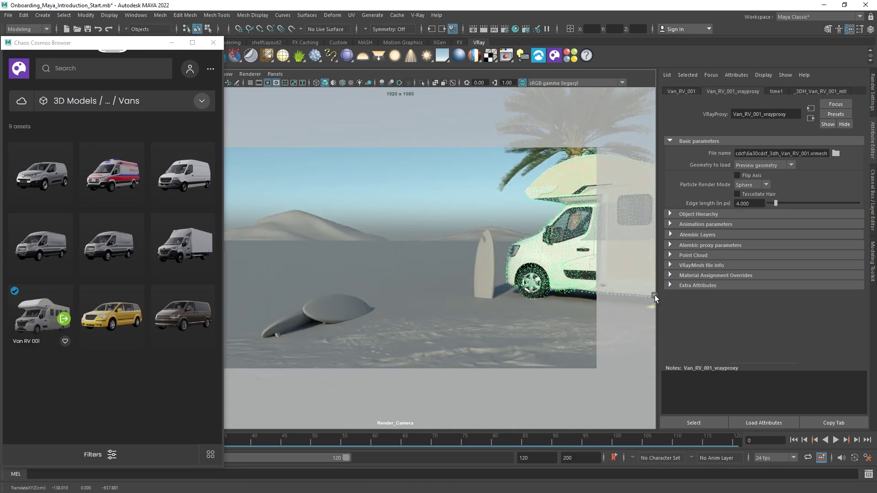
{"action": "left_click", "coordinate": [203, 100]}
Place Chair 015 from Furniture > Chairs on the sand and clone a second beside it.
{"action": "left_click", "coordinate": [165, 139]}
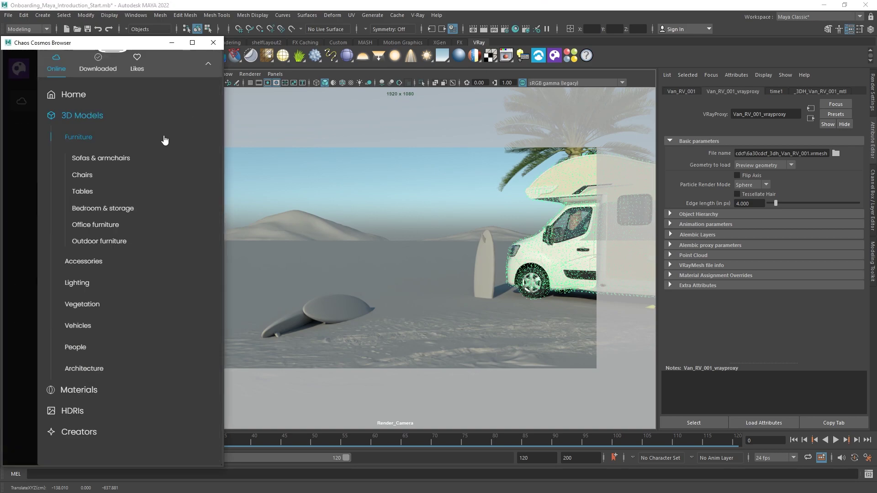
{"action": "left_click", "coordinate": [110, 177]}
{"action": "scroll", "coordinate": [121, 242], "scroll_direction": "down", "scroll_amount": 3}
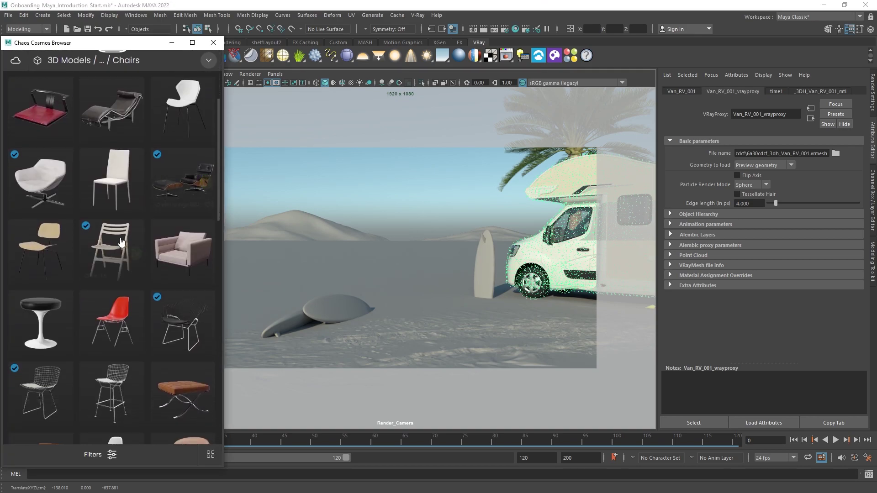
{"action": "left_click_drag", "start_coordinate": [121, 242], "coordinate": [451, 303]}
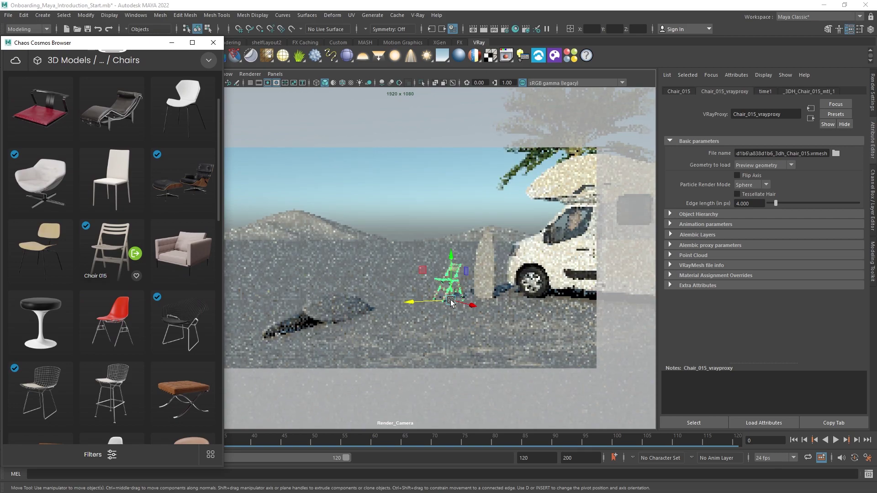
{"action": "left_click_drag", "start_coordinate": [408, 305], "coordinate": [374, 306], "text": "shift"}
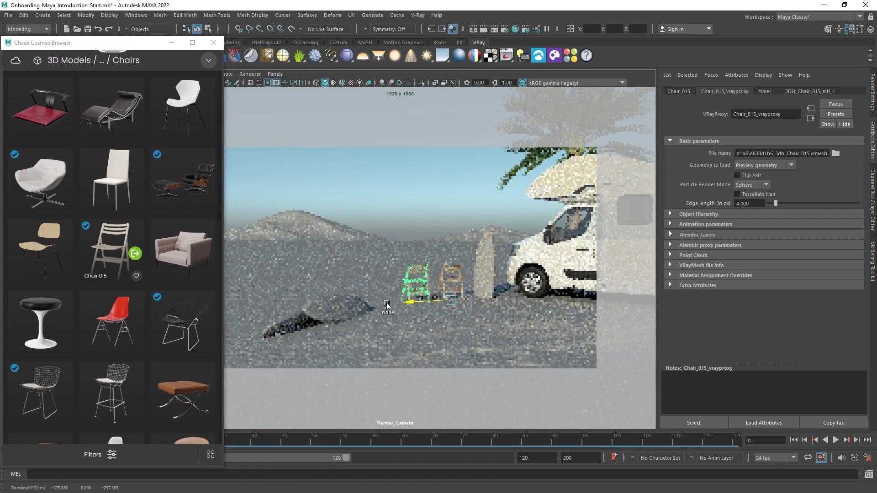
{"action": "key", "text": "e"}
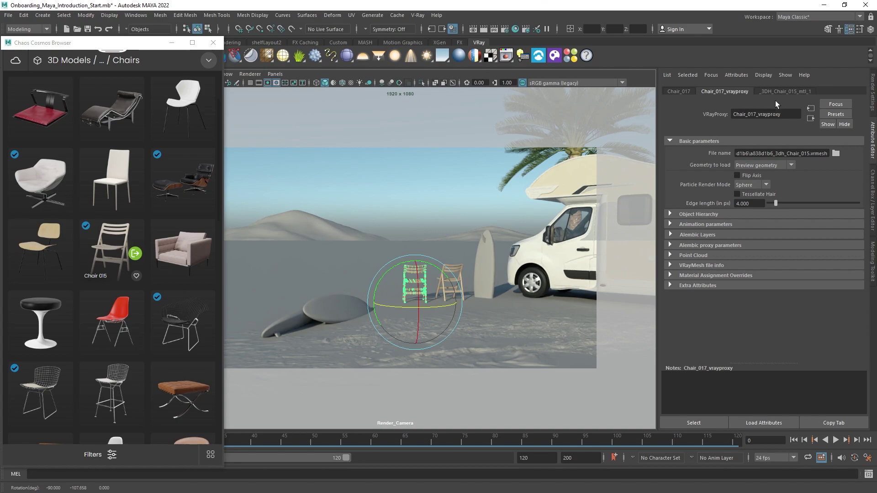
Make the chairs' Plastic_mtl_1 diffuse colour deep red (hue 360, saturation 0.949).
{"action": "left_click", "coordinate": [783, 92]}
{"action": "left_click", "coordinate": [693, 423]}
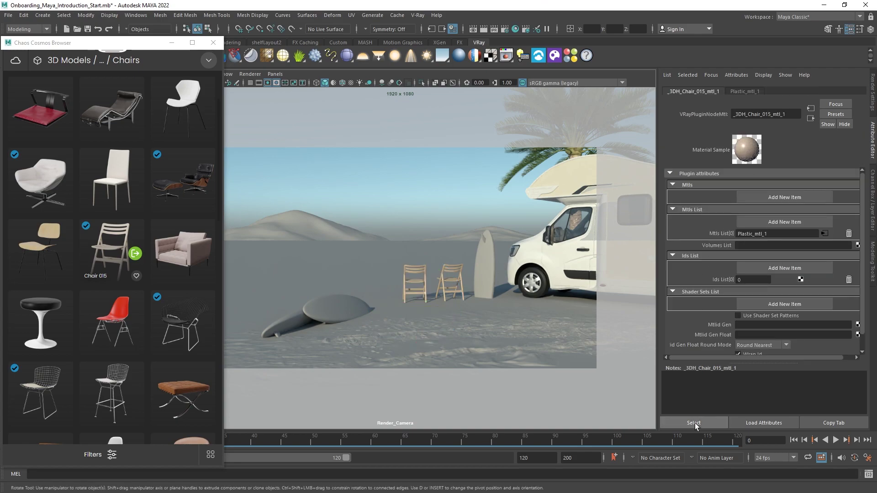
{"action": "left_click", "coordinate": [823, 234]}
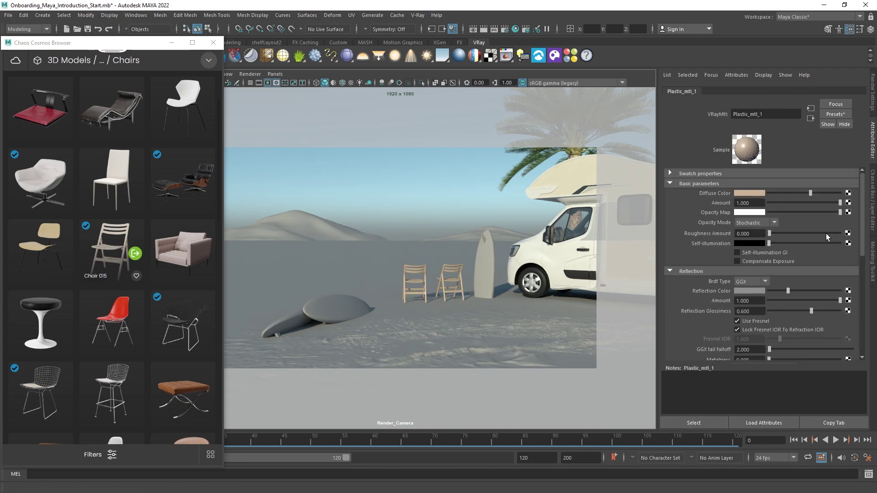
{"action": "left_click", "coordinate": [749, 193]}
{"action": "left_click_drag", "start_coordinate": [704, 219], "coordinate": [698, 218]}
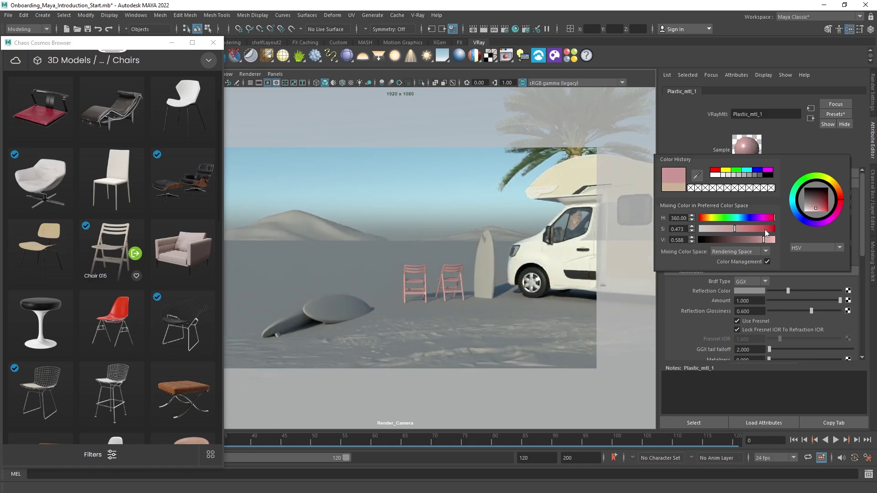
{"action": "left_click_drag", "start_coordinate": [765, 230], "coordinate": [771, 231]}
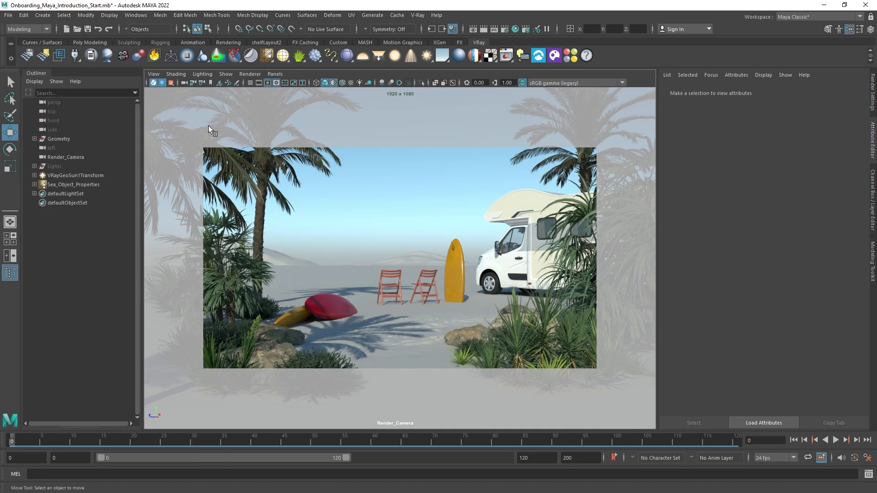
Apply the Chaos Cosmos Sand Yellow 02 ground material to the beach ground plane.
{"action": "left_click", "coordinate": [554, 55]}
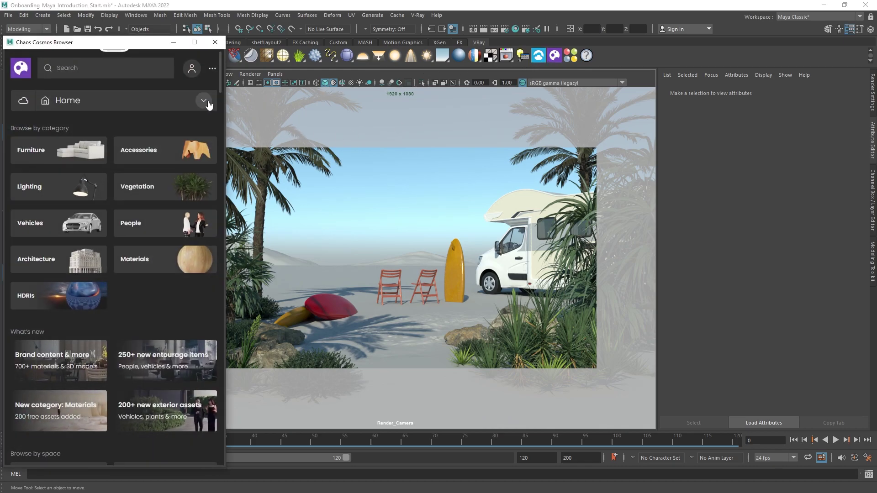
{"action": "left_click", "coordinate": [203, 101]}
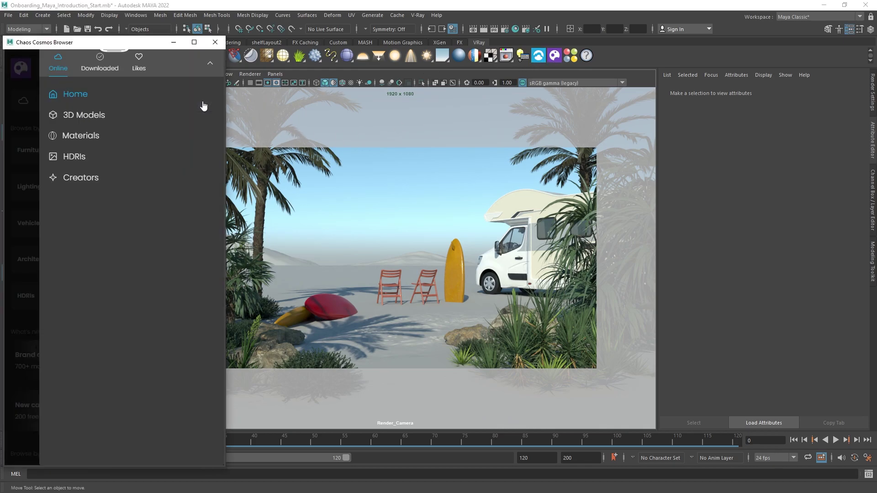
{"action": "left_click", "coordinate": [151, 137]}
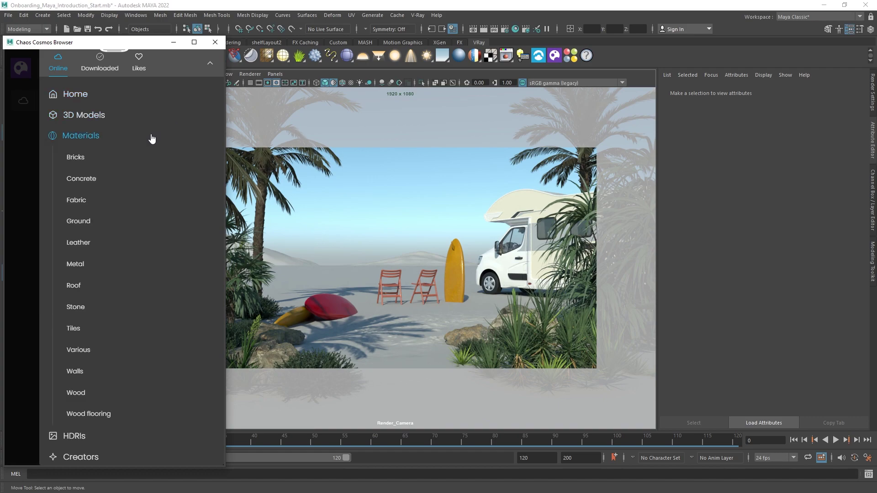
{"action": "left_click", "coordinate": [120, 221]}
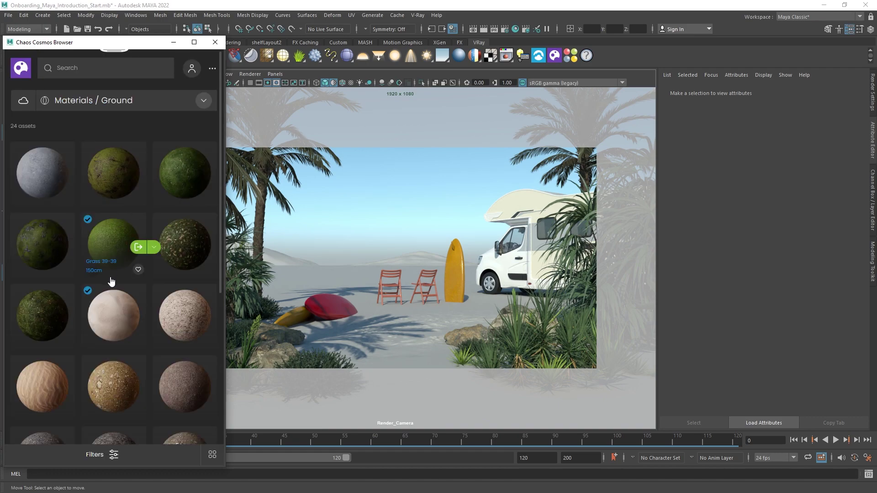
{"action": "left_click_drag", "start_coordinate": [109, 323], "coordinate": [397, 349]}
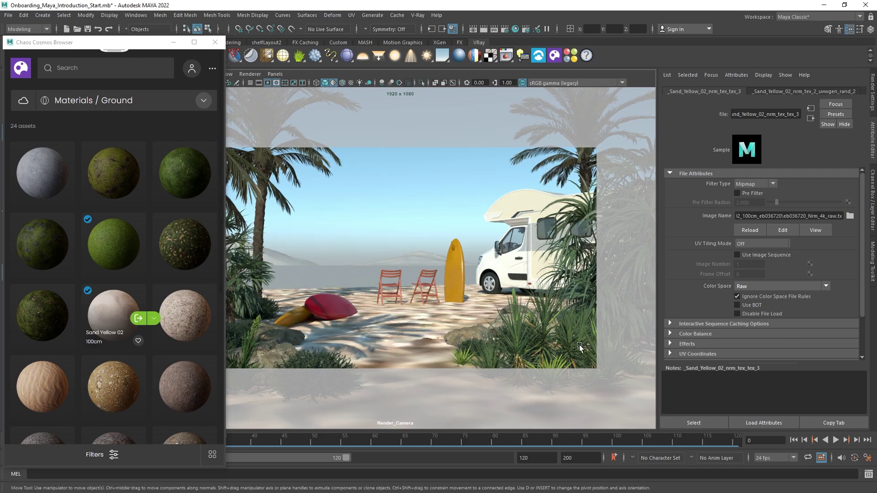
{"action": "left_click", "coordinate": [135, 15]}
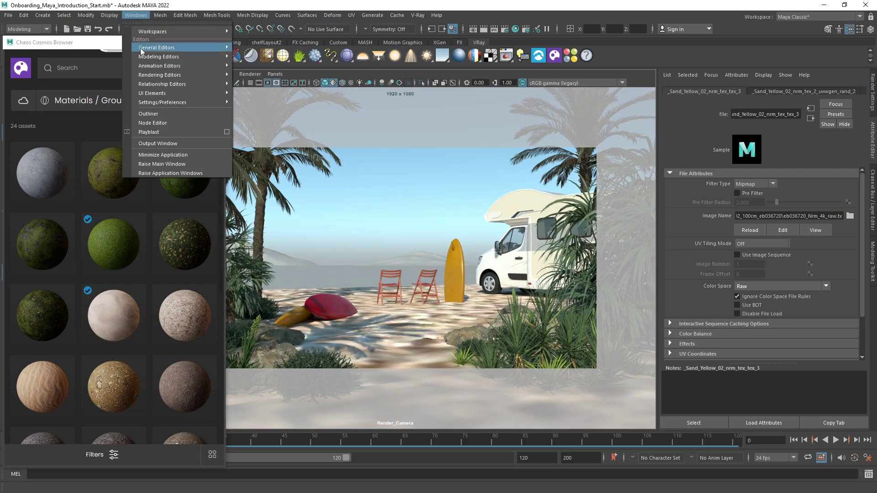
Set the sand texture's place2dTexture Repeat UV to 100 by 100 in the Node Editor.
{"action": "left_click", "coordinate": [144, 124]}
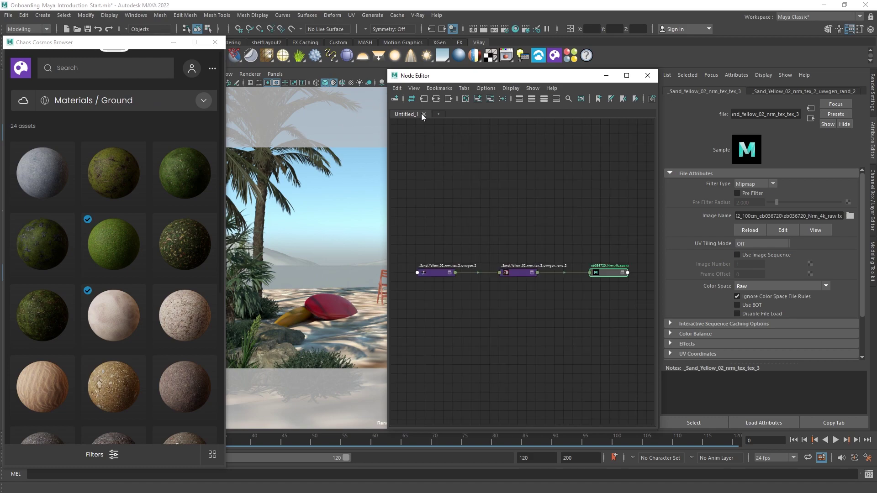
{"action": "left_click", "coordinate": [431, 270]}
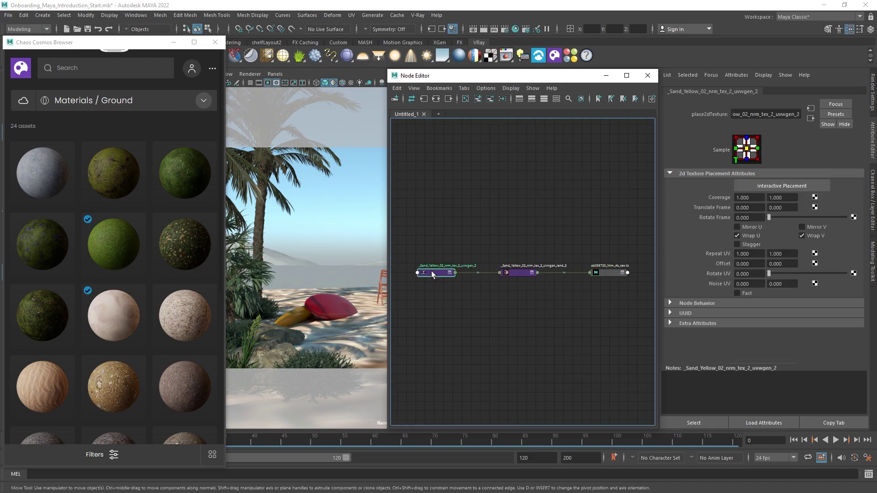
{"action": "left_click", "coordinate": [754, 254]}
{"action": "type", "text": "100"}
{"action": "left_click", "coordinate": [784, 254]}
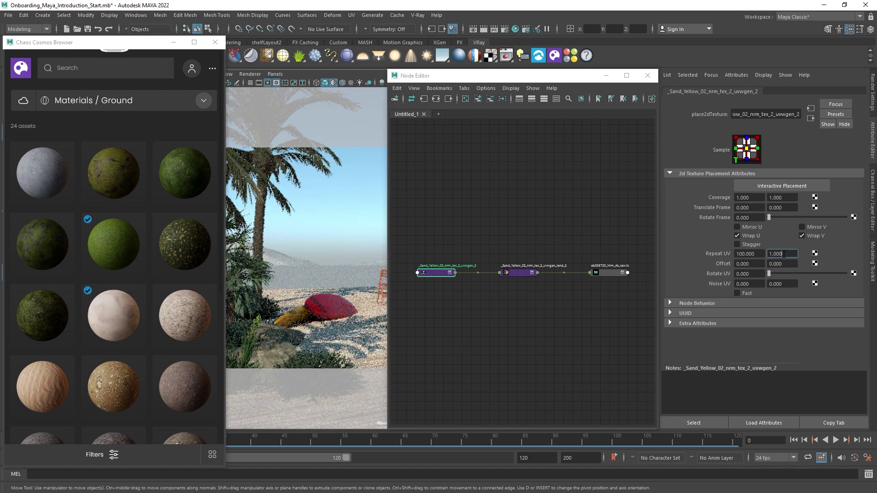
{"action": "type", "text": "100"}
{"action": "key", "text": "Return"}
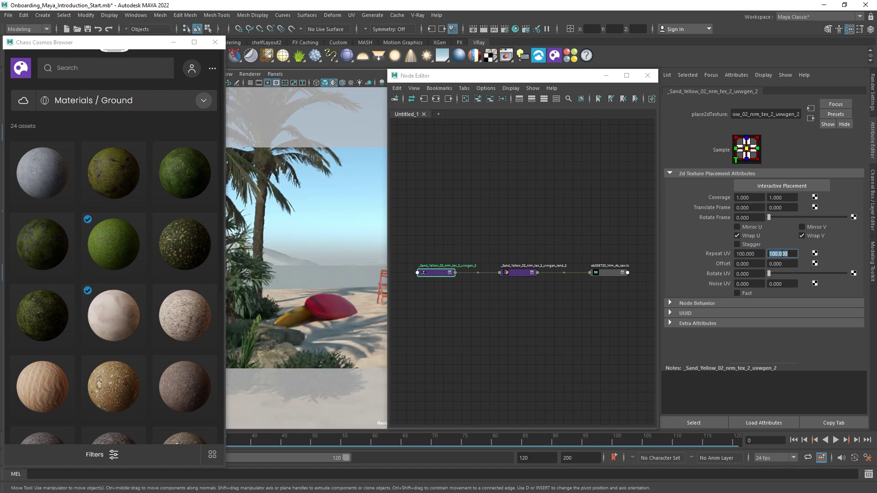
{"action": "left_click", "coordinate": [606, 76]}
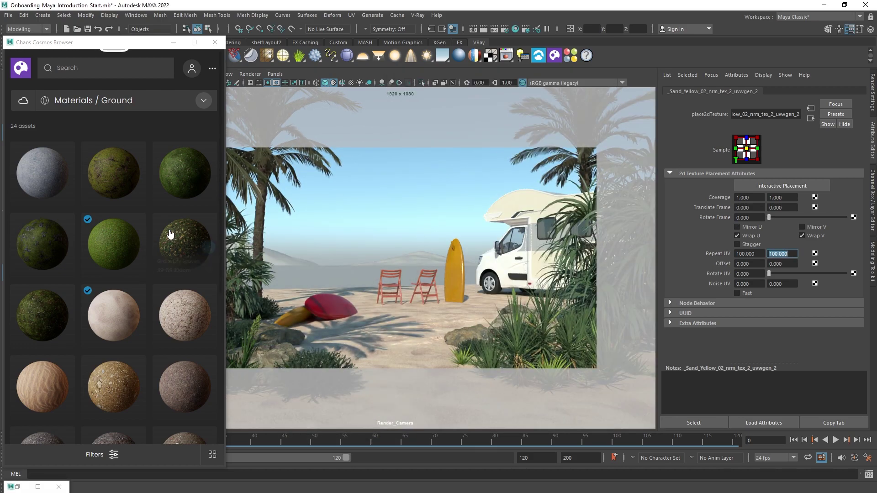
Apply Grass 39-39 to the distant hills and tile its texture 100 by 100.
{"action": "left_click_drag", "start_coordinate": [114, 247], "coordinate": [415, 261]}
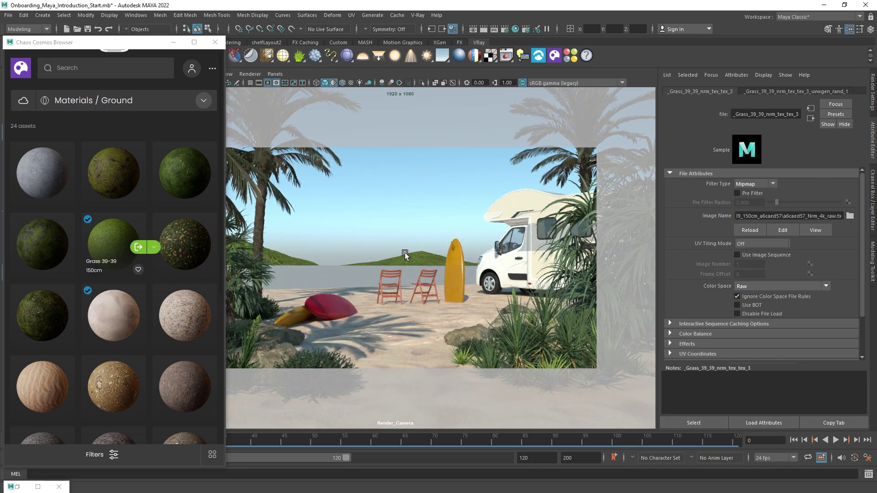
{"action": "left_click", "coordinate": [136, 15]}
{"action": "left_click", "coordinate": [155, 123]}
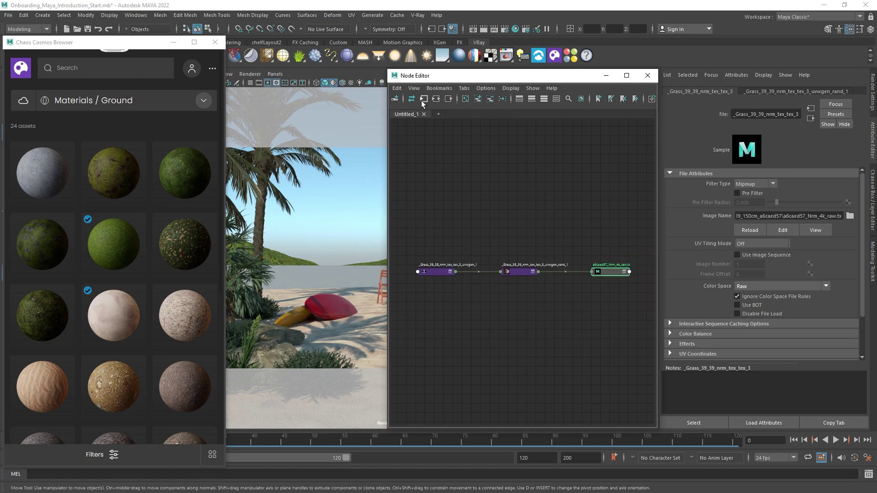
{"action": "left_click", "coordinate": [464, 267]}
{"action": "double_click", "coordinate": [745, 253]}
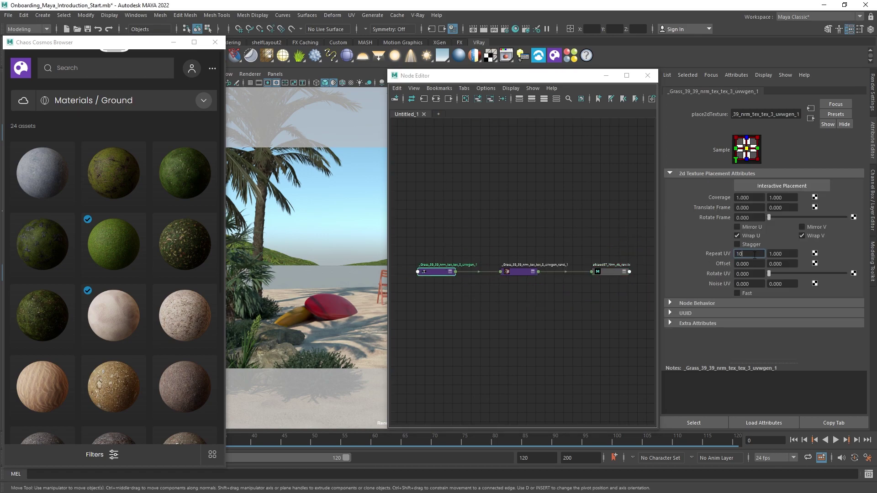
{"action": "type", "text": "100"}
{"action": "left_click", "coordinate": [784, 254]}
{"action": "double_click", "coordinate": [783, 254]}
{"action": "type", "text": "100"}
{"action": "key", "text": "Return"}
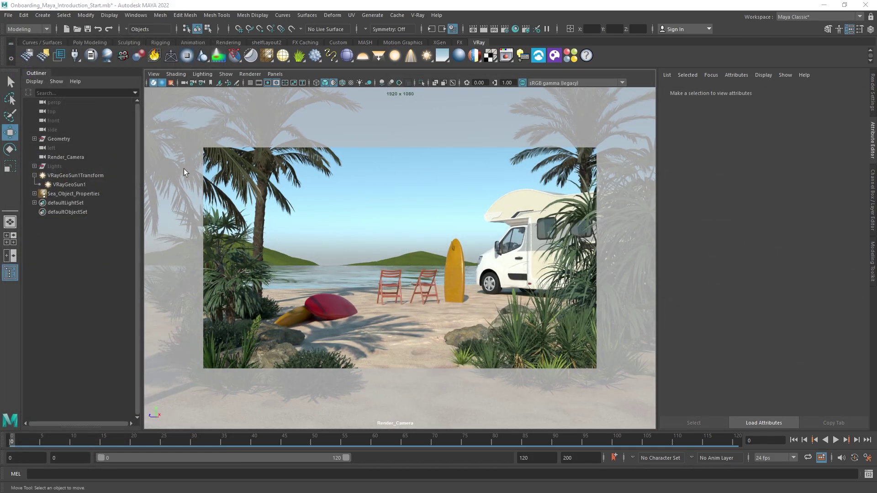
Turn off the V-Ray sun and load the Chaos Cosmos Sunset 021 evening HDRI onto the dome light.
{"action": "left_click", "coordinate": [68, 185]}
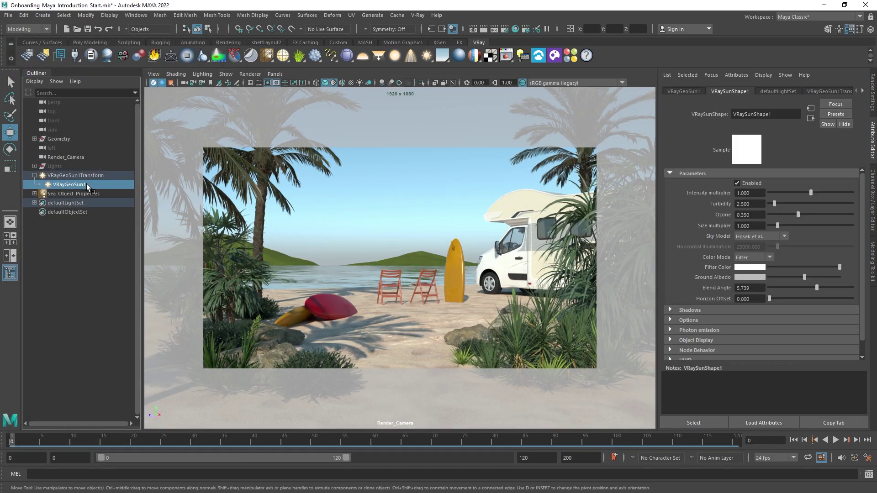
{"action": "left_click", "coordinate": [736, 184]}
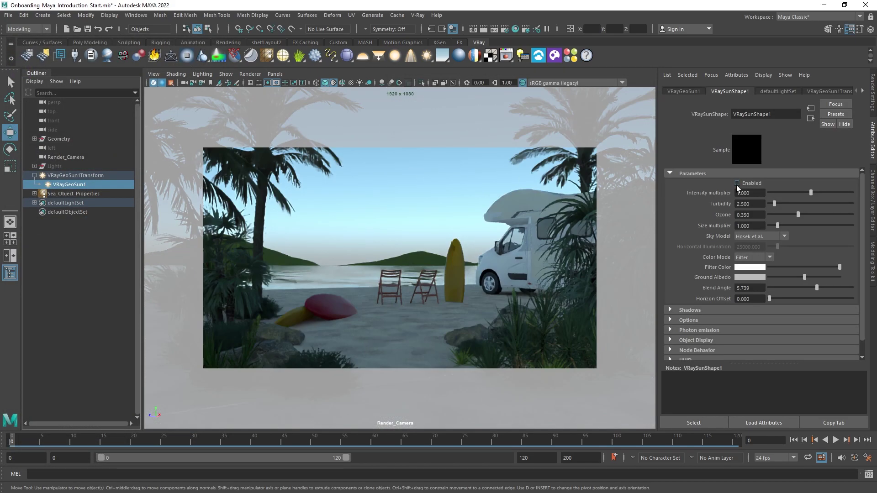
{"action": "left_click", "coordinate": [553, 55]}
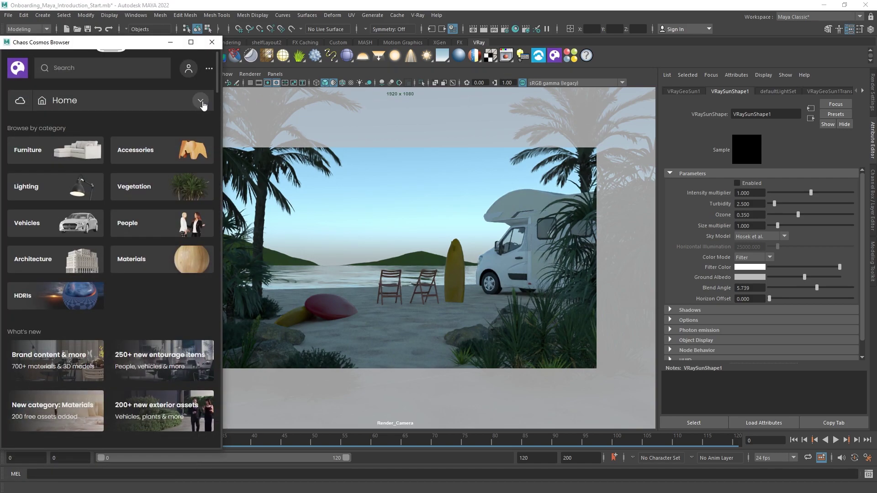
{"action": "left_click", "coordinate": [201, 102]}
{"action": "left_click", "coordinate": [128, 161]}
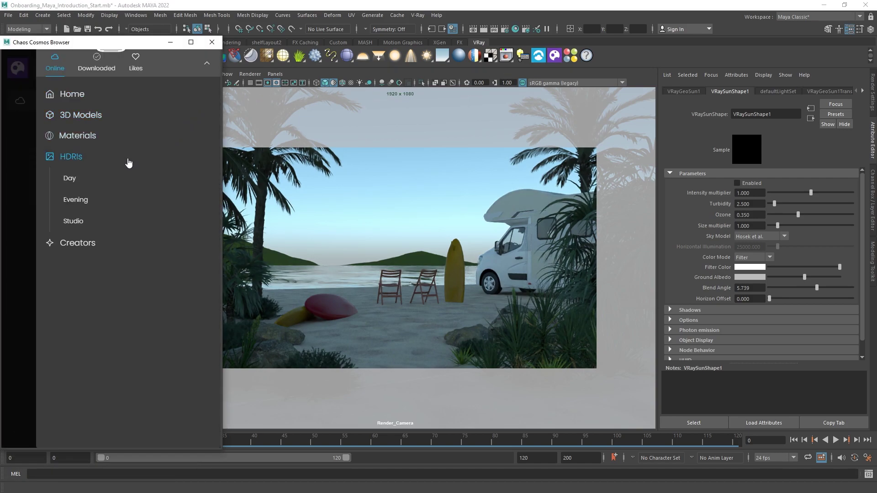
{"action": "left_click", "coordinate": [126, 201]}
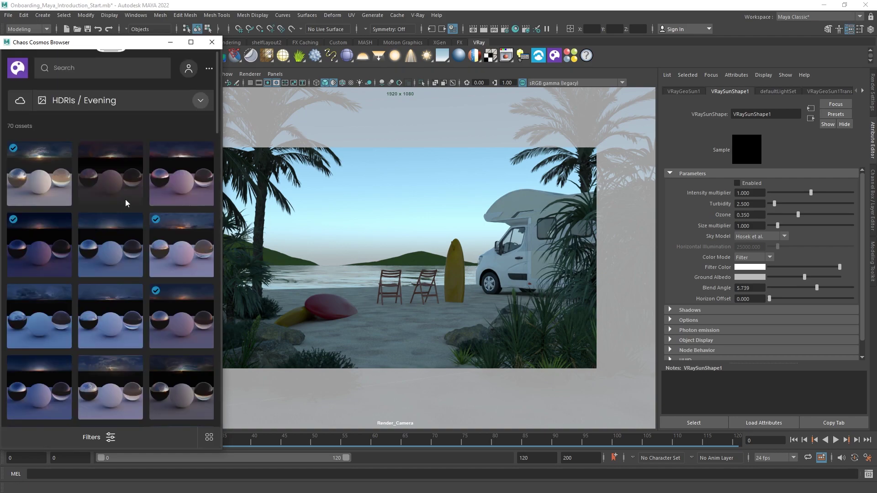
{"action": "left_click", "coordinate": [205, 319]}
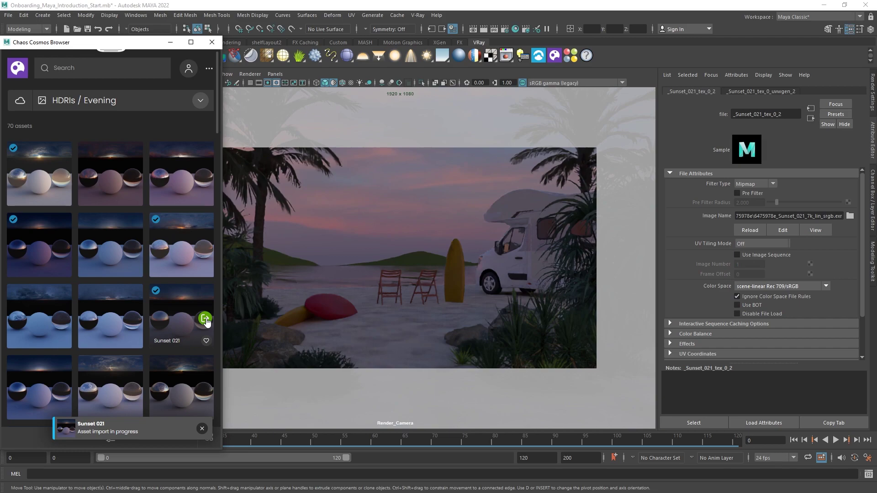
{"action": "left_click", "coordinate": [170, 42]}
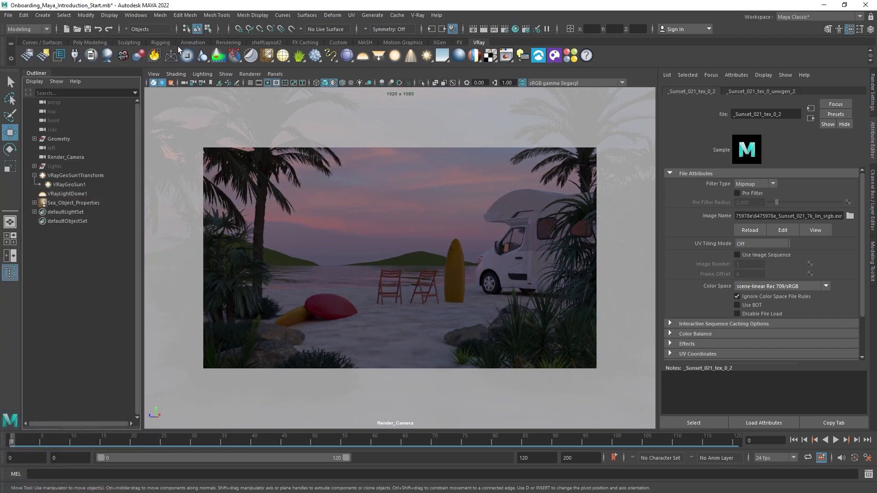
Set the Sunset 021 HDRI's horizontal rotation to 157 and stop the viewport interactive render.
{"action": "left_click", "coordinate": [755, 92]}
{"action": "left_click_drag", "start_coordinate": [769, 188], "coordinate": [809, 192]}
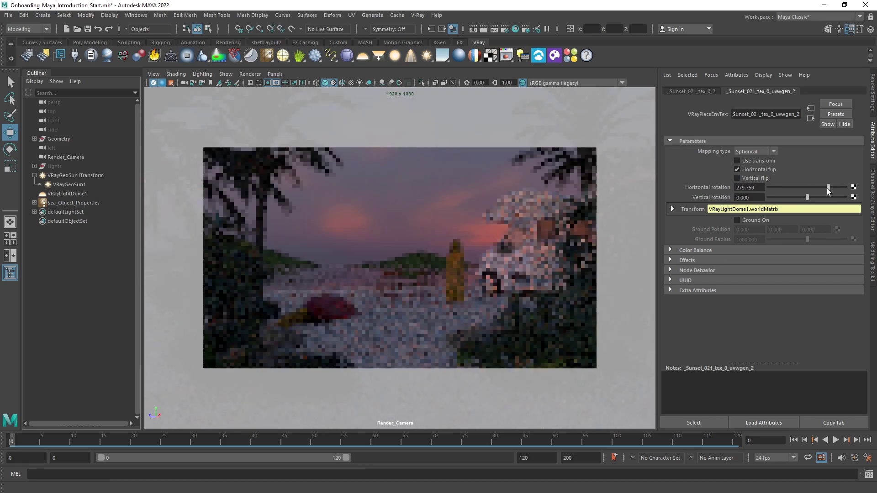
{"action": "double_click", "coordinate": [761, 187]}
{"action": "type", "text": "157"}
{"action": "key", "text": "Return"}
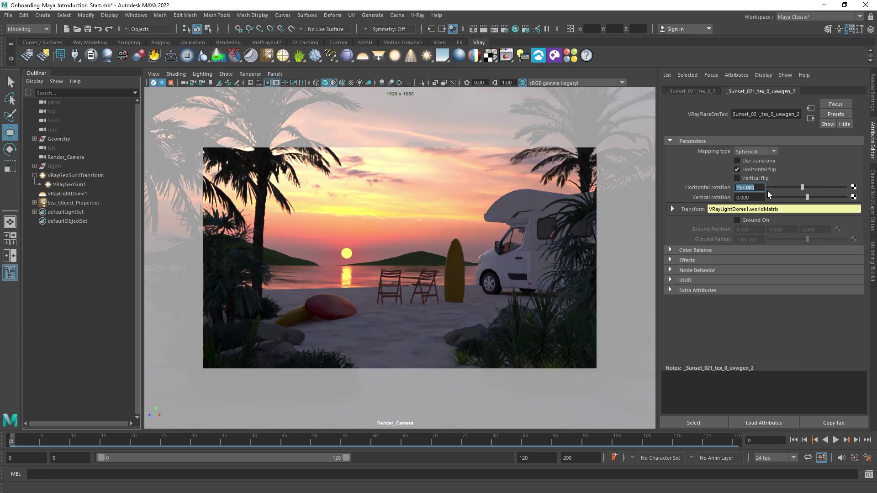
{"action": "left_click", "coordinate": [154, 82]}
Open the V-Ray Frame Buffer and render the sunset beach scene into it.
{"action": "left_click", "coordinate": [505, 55]}
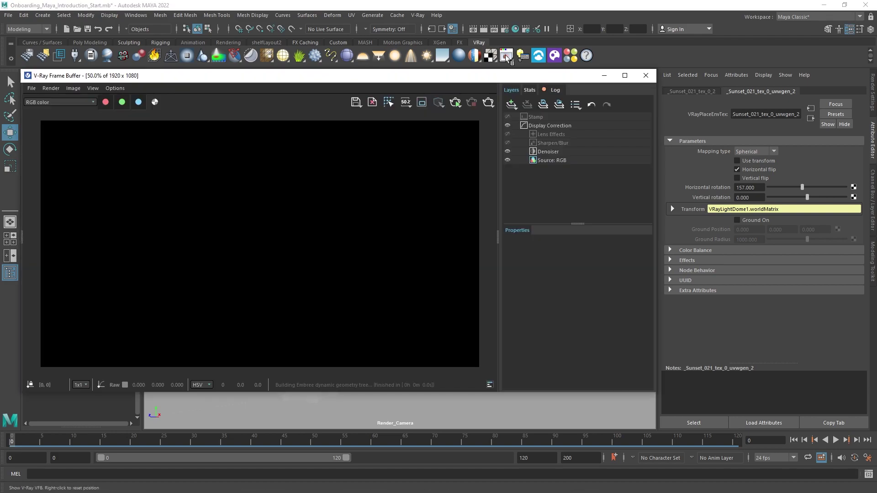
{"action": "left_click", "coordinate": [455, 102]}
{"action": "left_click", "coordinate": [456, 114]}
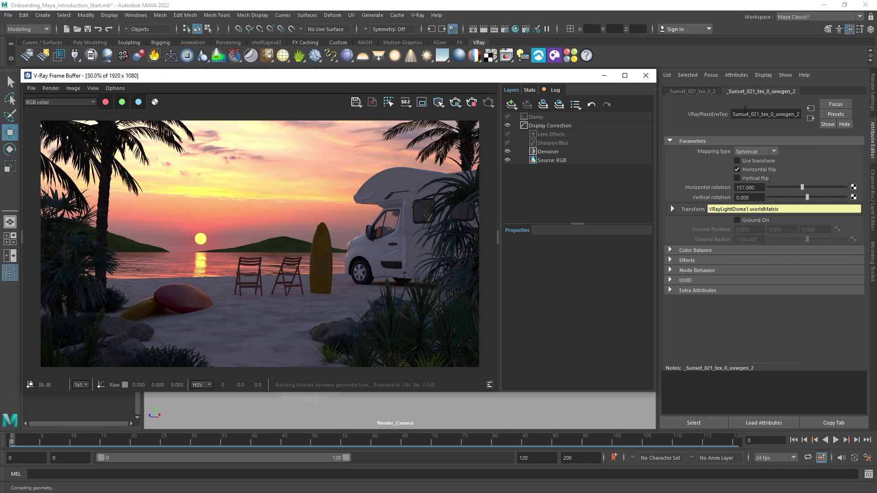
{"action": "left_click", "coordinate": [873, 100]}
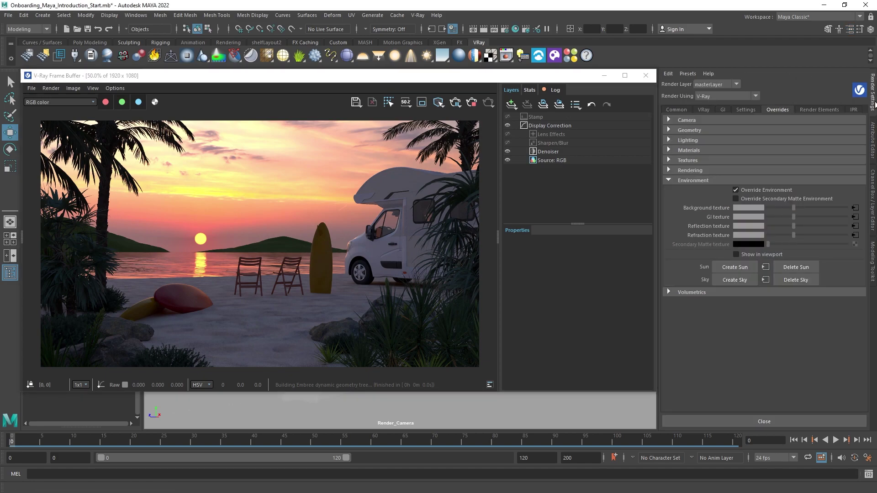
Enable Use environment volume under Volumetrics and assign a VRay Aerial Perspective node.
{"action": "left_click", "coordinate": [728, 292]}
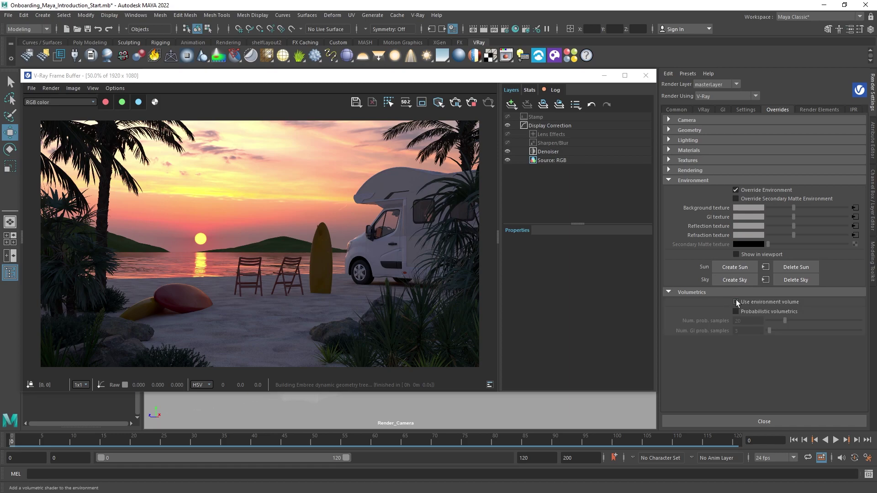
{"action": "left_click", "coordinate": [736, 302]}
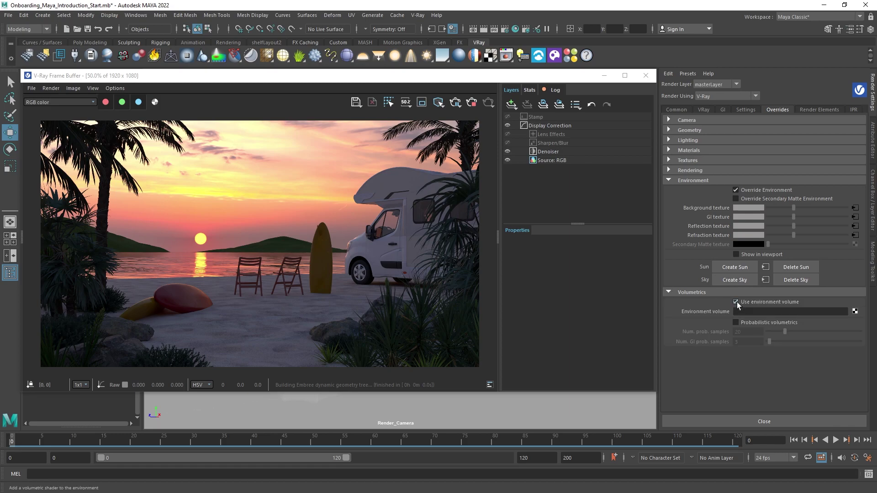
{"action": "left_click", "coordinate": [855, 311]}
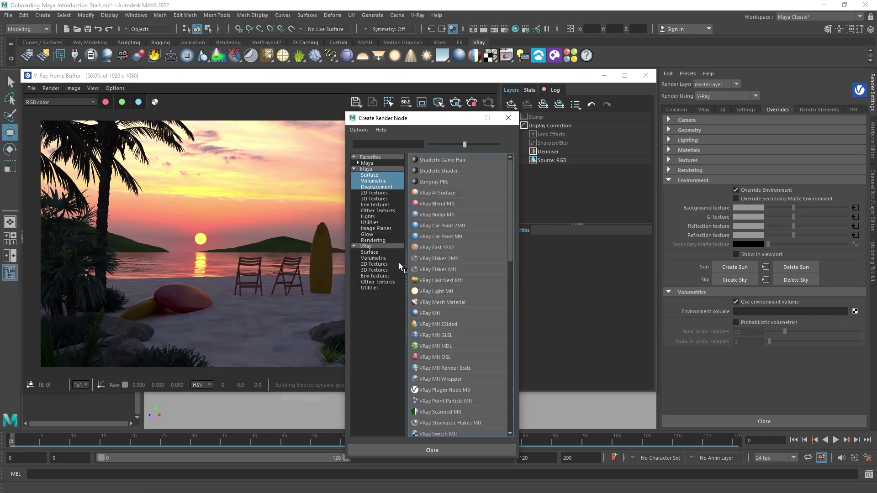
{"action": "left_click", "coordinate": [374, 258]}
{"action": "left_click", "coordinate": [444, 160]}
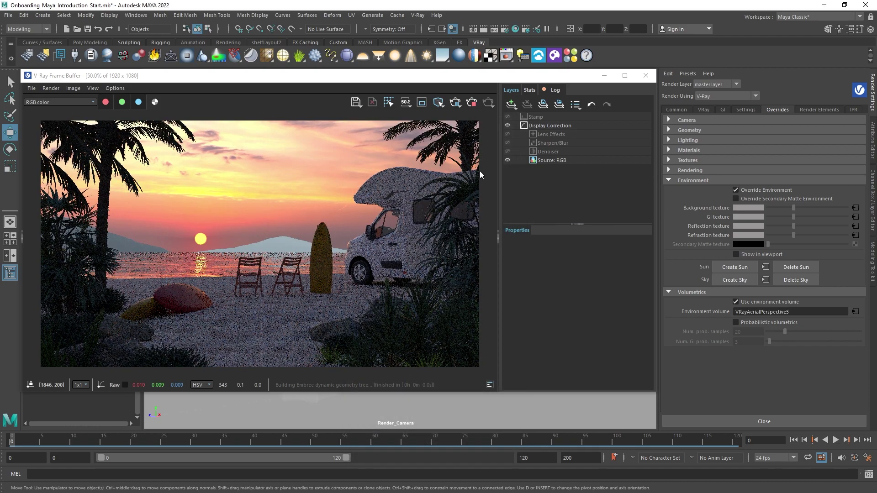
{"action": "left_click", "coordinate": [855, 312]}
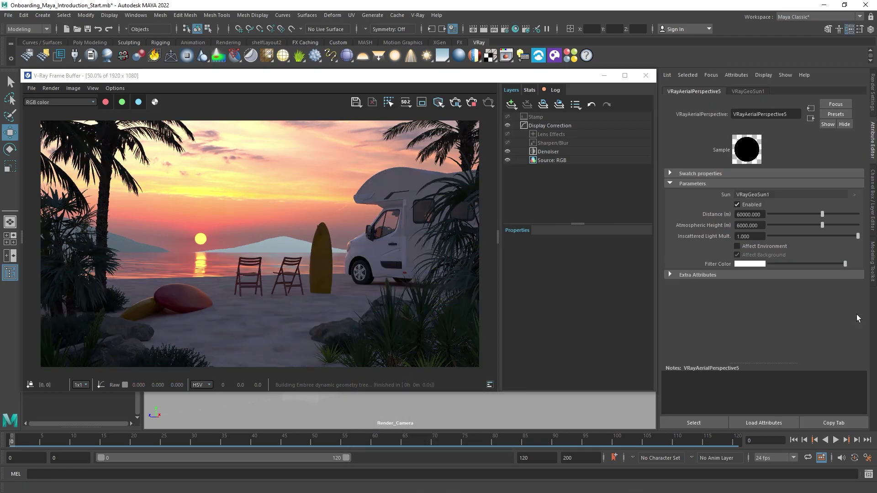
Enable Affect Environment on VRayAerialPerspective5, with distance 90000, atmospheric height 600 and an orange filter colour.
{"action": "left_click", "coordinate": [740, 249]}
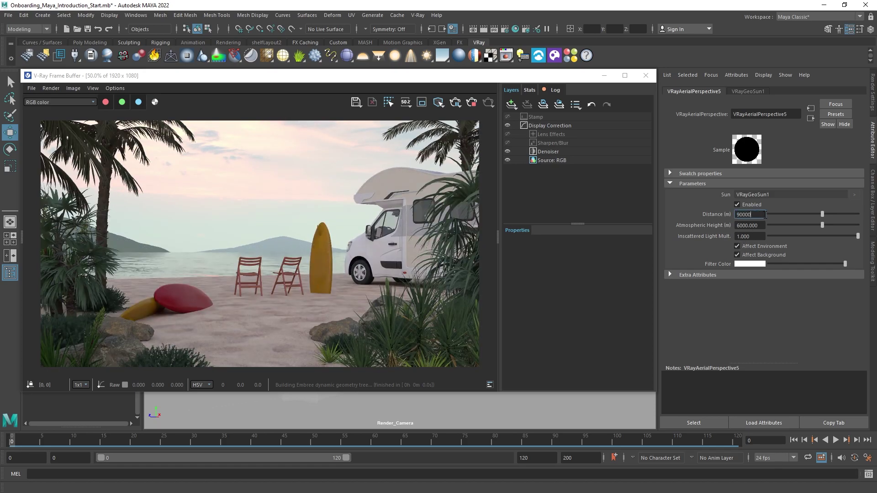
{"action": "left_click", "coordinate": [765, 215]}
{"action": "type", "text": "90000"}
{"action": "key", "text": "Return"}
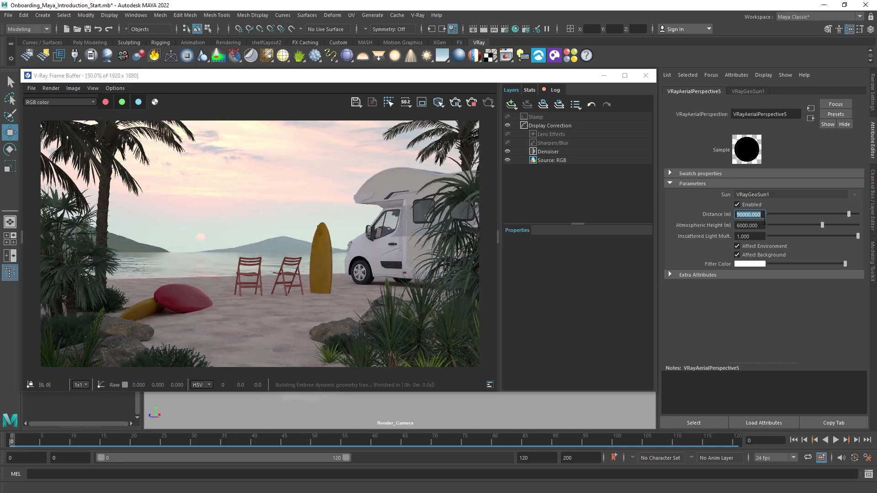
{"action": "left_click", "coordinate": [761, 226]}
{"action": "key", "text": "Return"}
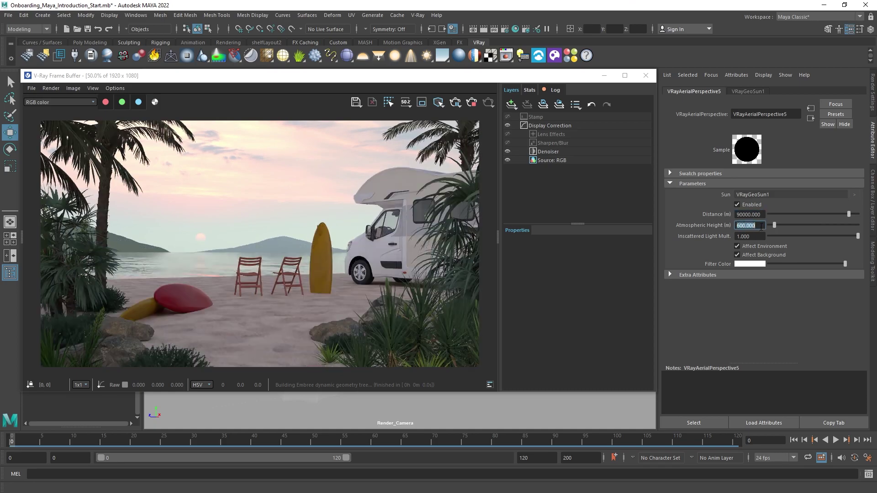
{"action": "left_click", "coordinate": [754, 264]}
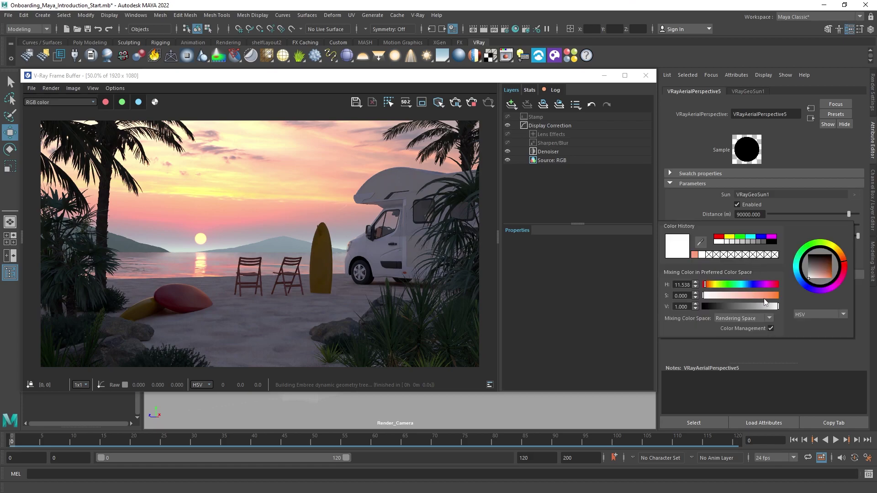
{"action": "left_click_drag", "start_coordinate": [763, 297], "coordinate": [770, 297]}
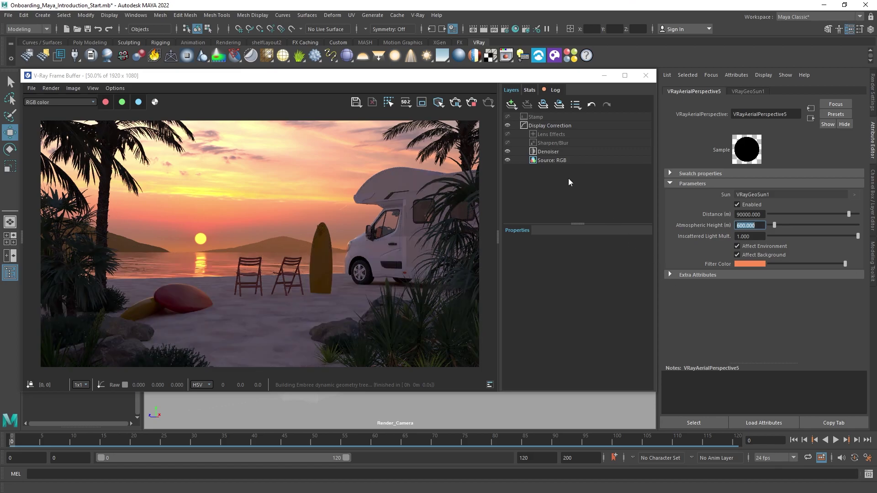
Add a Filmic tonemap layer to the VFB and set its type to AMPAS.
{"action": "left_click", "coordinate": [512, 106]}
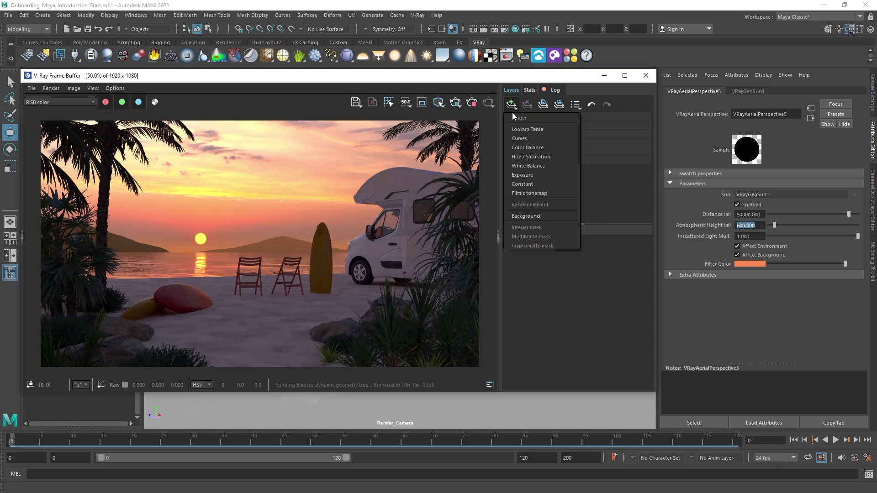
{"action": "left_click", "coordinate": [524, 192]}
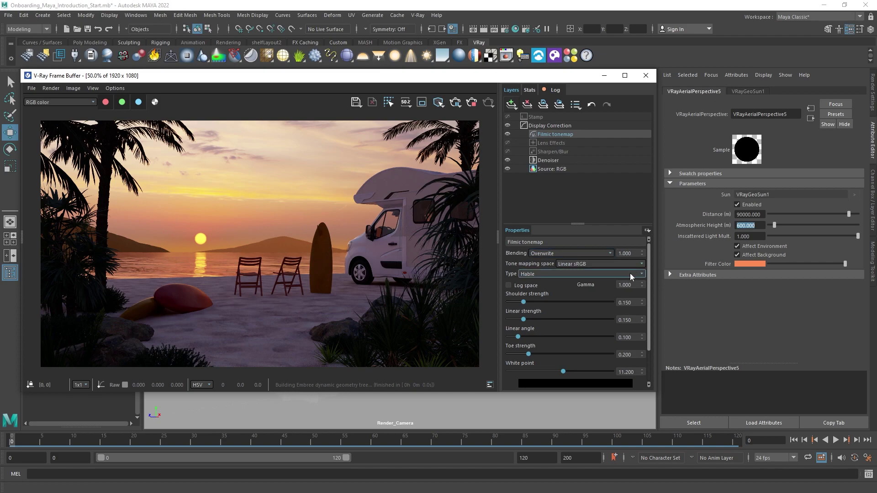
{"action": "left_click", "coordinate": [641, 274]}
{"action": "left_click", "coordinate": [639, 293]}
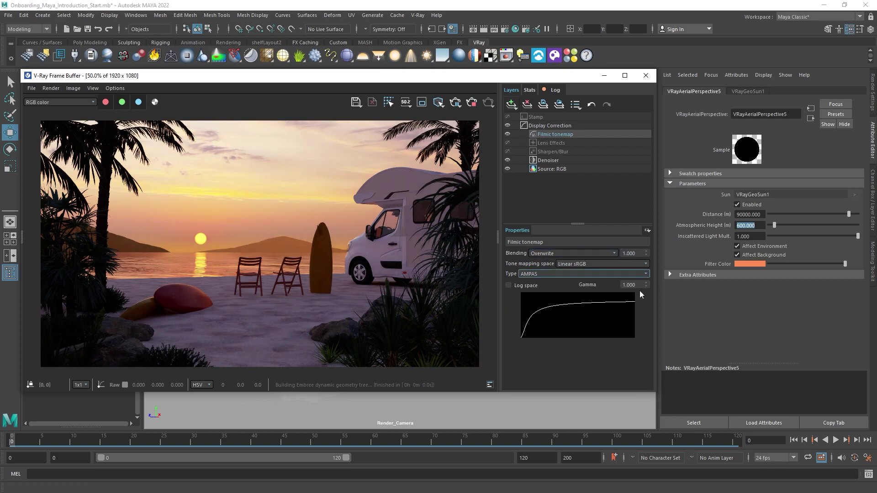
Add a Curves layer bent upward to brighten, and enable bloom/glare lens effects.
{"action": "left_click", "coordinate": [512, 105]}
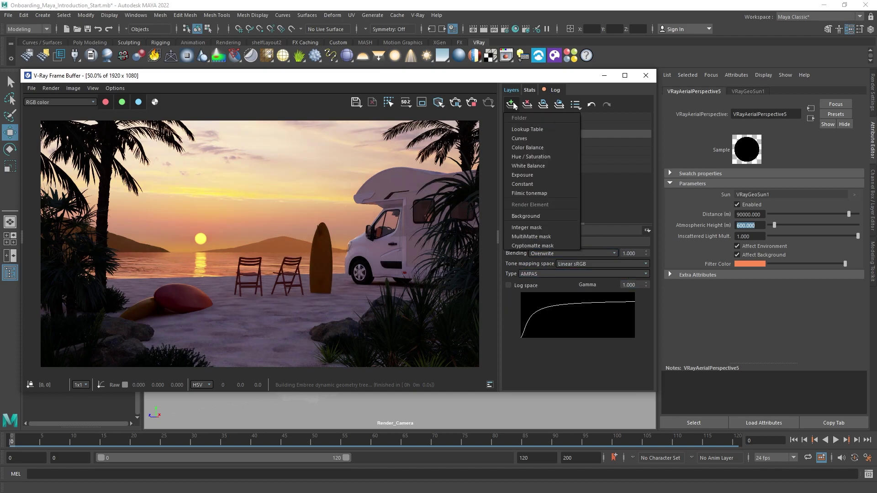
{"action": "left_click", "coordinate": [519, 138]}
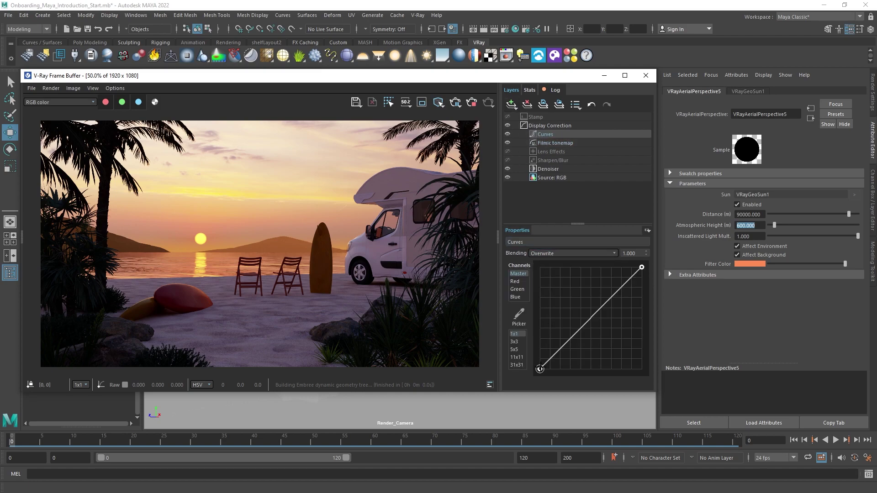
{"action": "left_click_drag", "start_coordinate": [540, 369], "coordinate": [550, 329]}
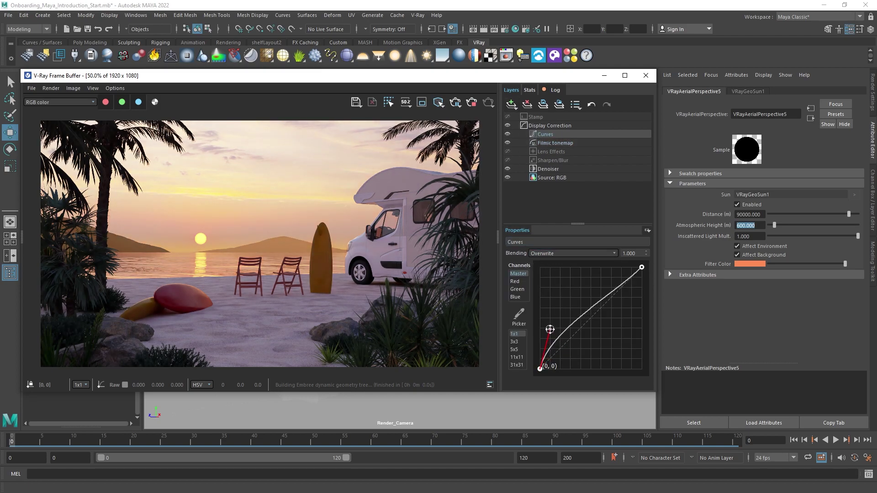
{"action": "left_click", "coordinate": [555, 153]}
{"action": "left_click", "coordinate": [510, 269]}
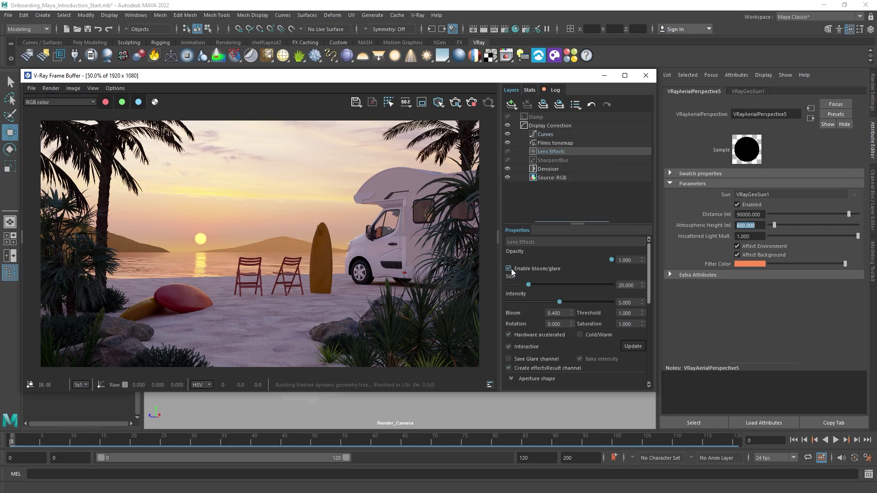
{"action": "left_click", "coordinate": [31, 88]}
Save the current channel as a JPEG image named Sunset.
{"action": "left_click", "coordinate": [40, 100]}
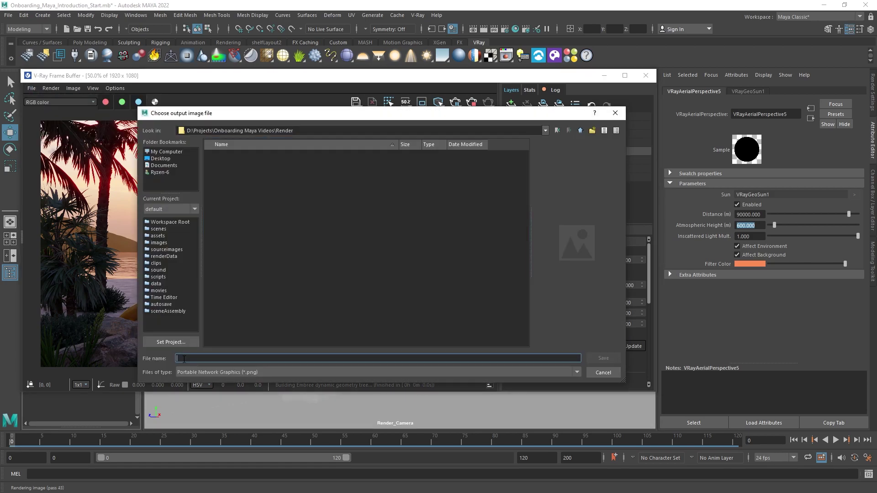
{"action": "type", "text": "Sunset"}
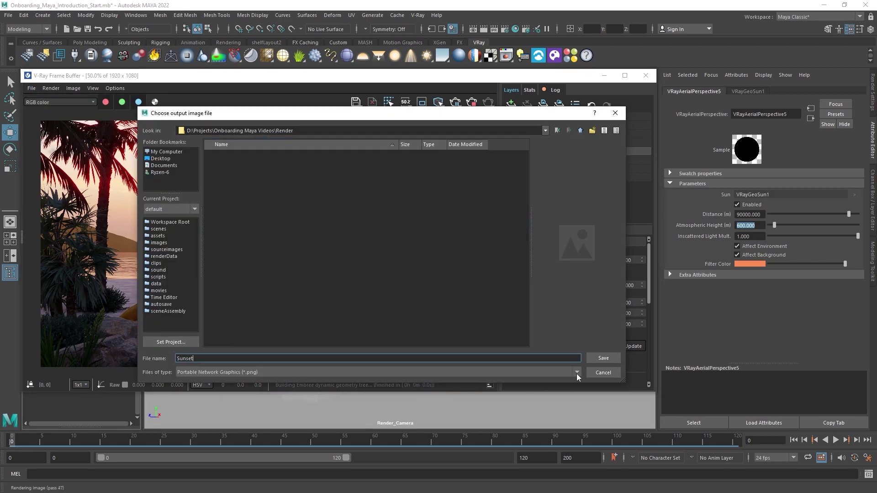
{"action": "left_click", "coordinate": [576, 372]}
{"action": "left_click", "coordinate": [572, 410]}
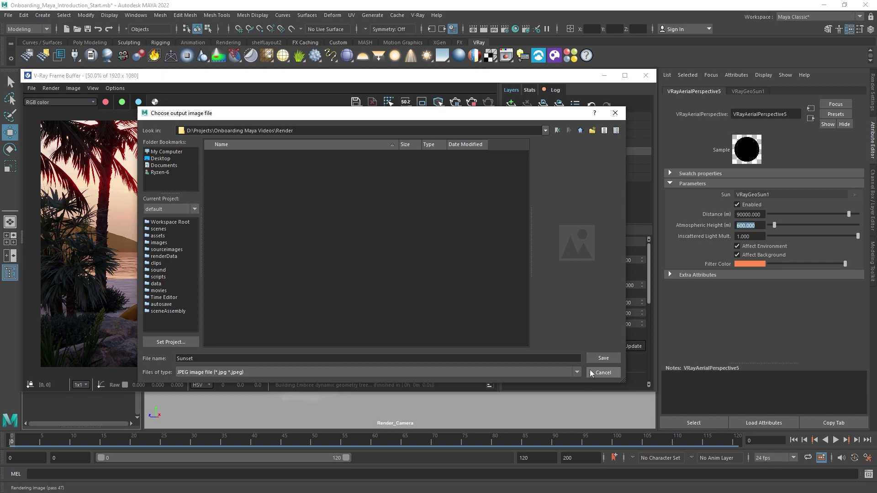
{"action": "left_click", "coordinate": [599, 359]}
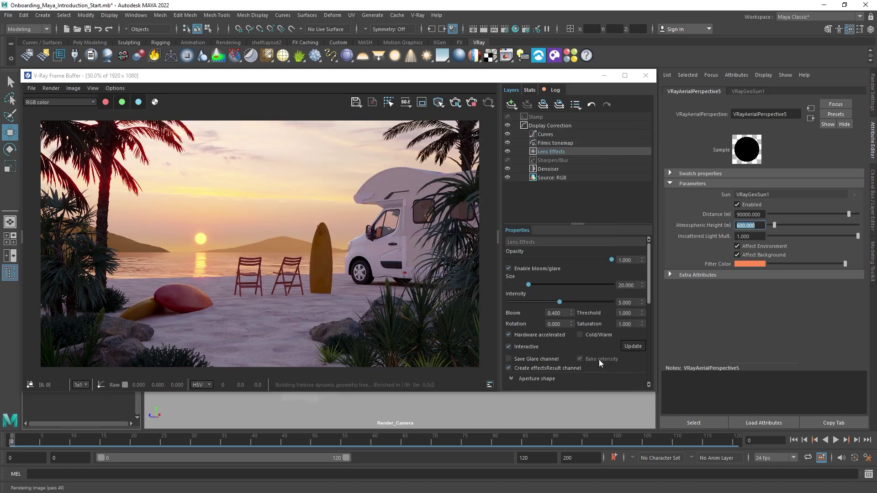